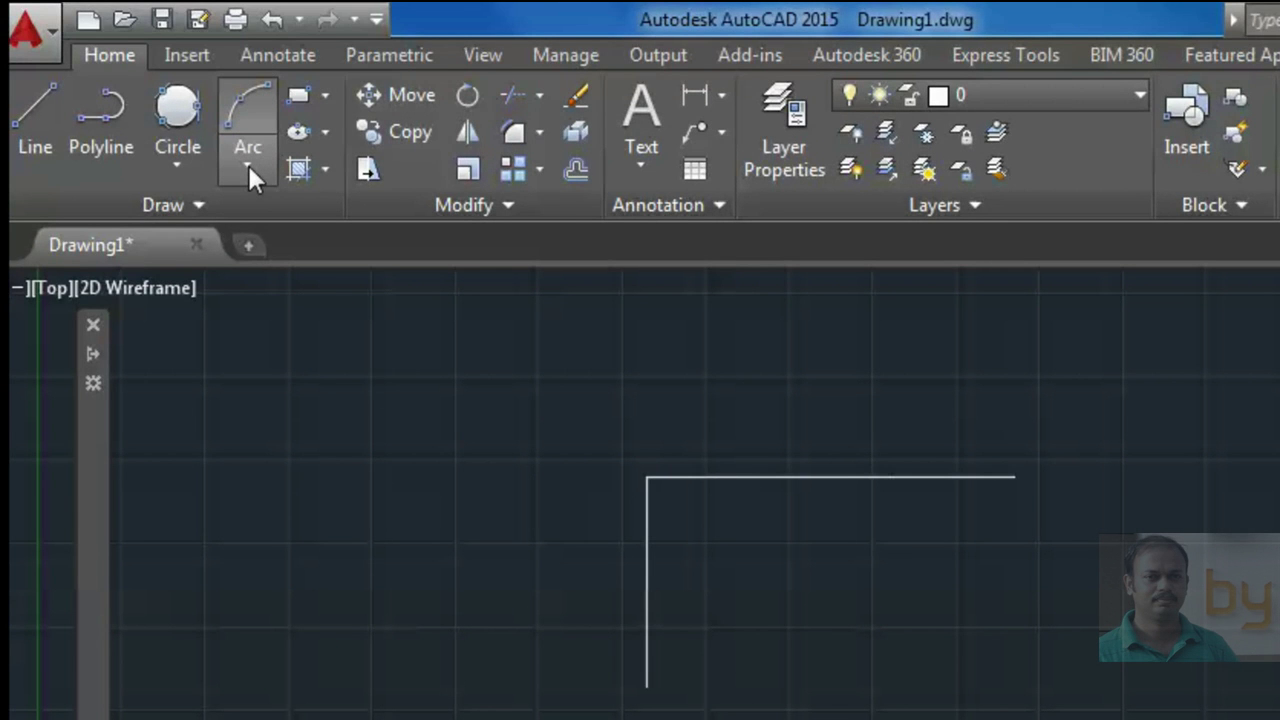
Start the 3-Point arc from the Arc dropdown in the Draw panel.
click(248, 168)
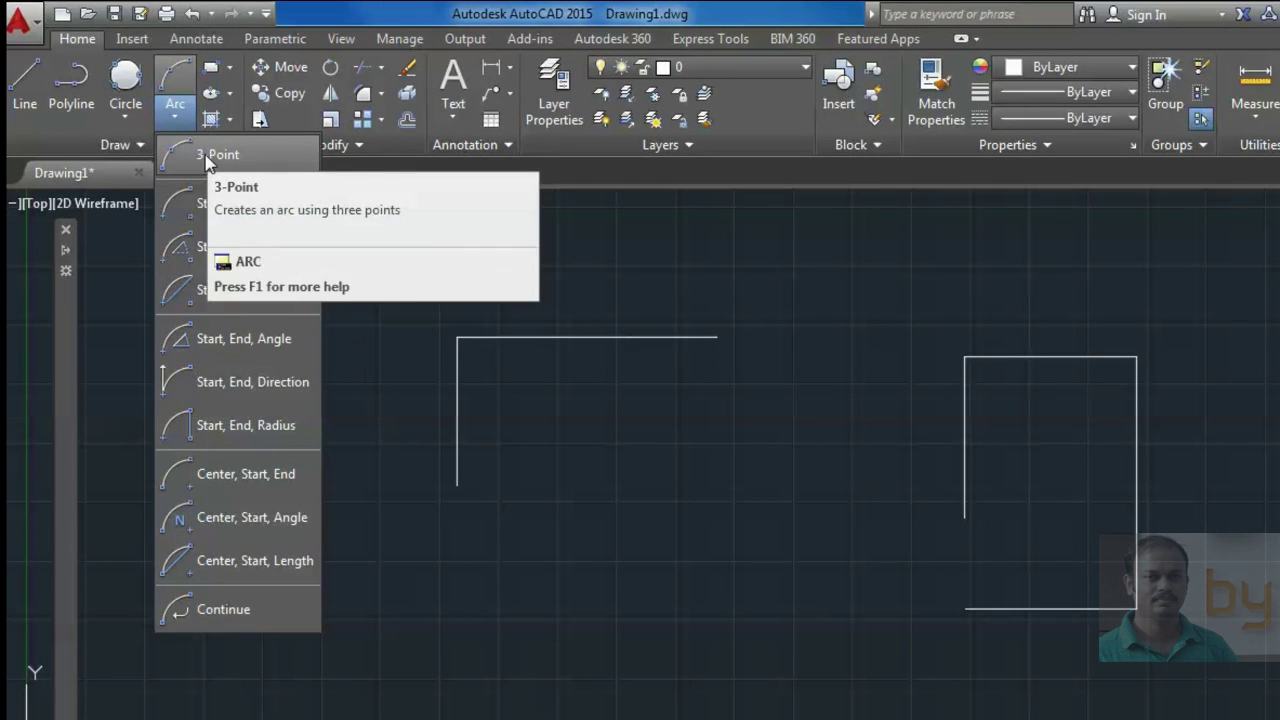
click(232, 156)
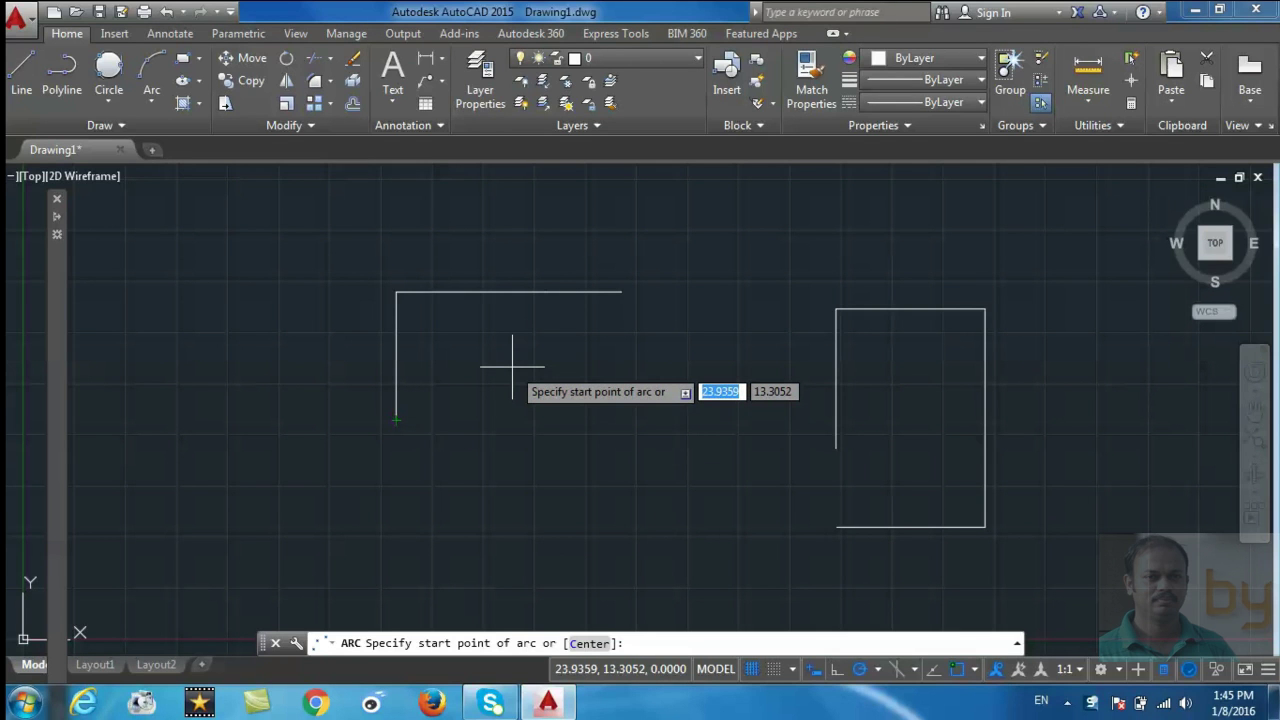
Draw a three-point arc from the left line's bottom end, through the corner, to the top line.
click(396, 420)
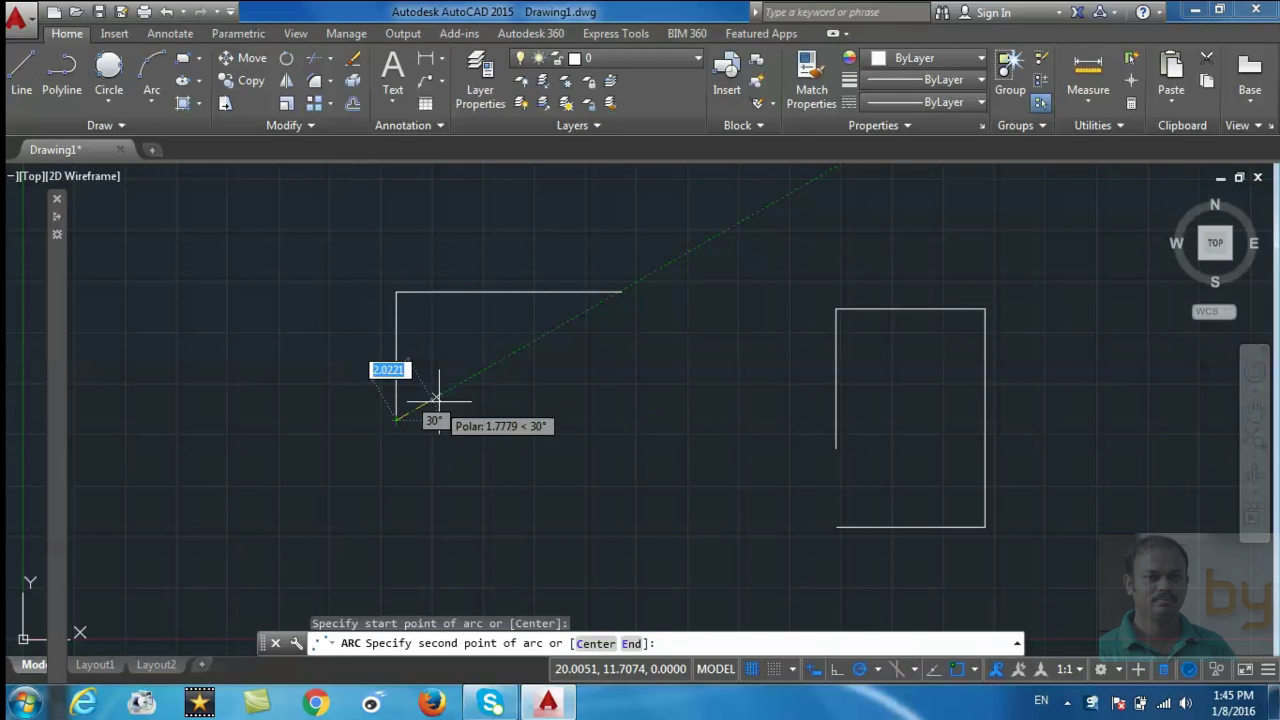
click(496, 383)
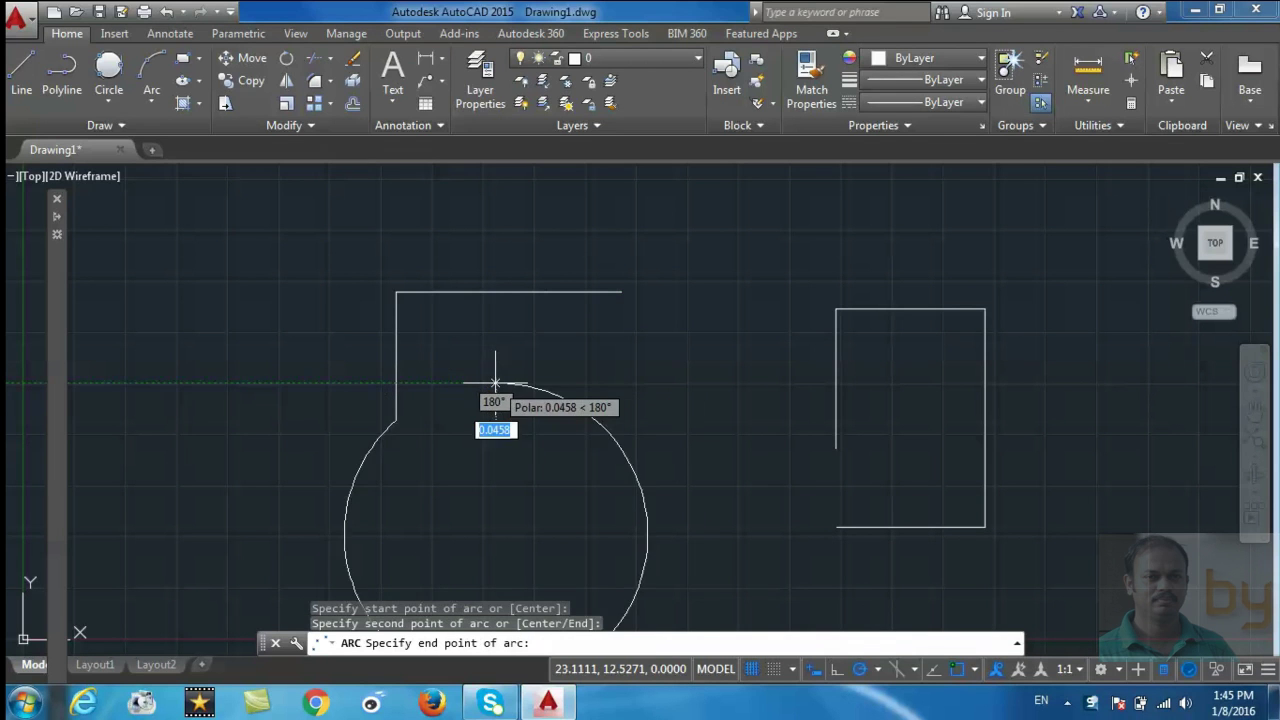
click(545, 292)
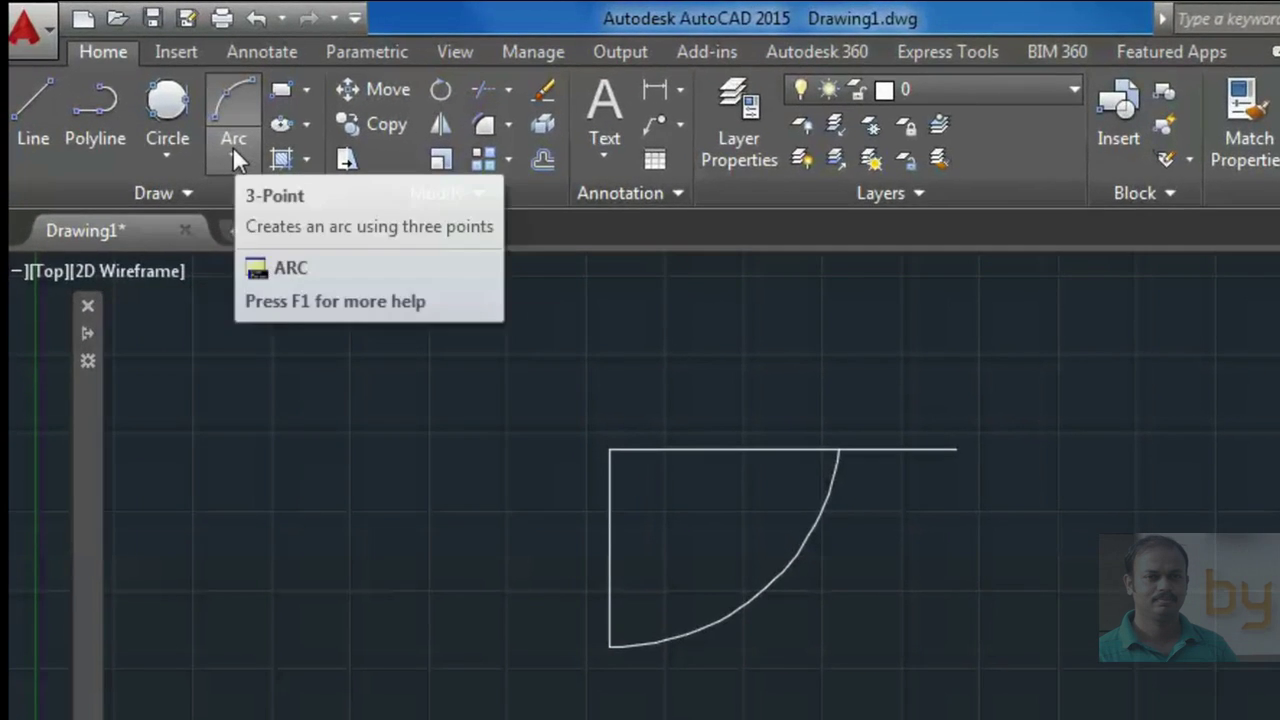
Draw a direction-flipped start-center-end arc at the right shape's bottom-right corner, then undo both arcs.
click(152, 94)
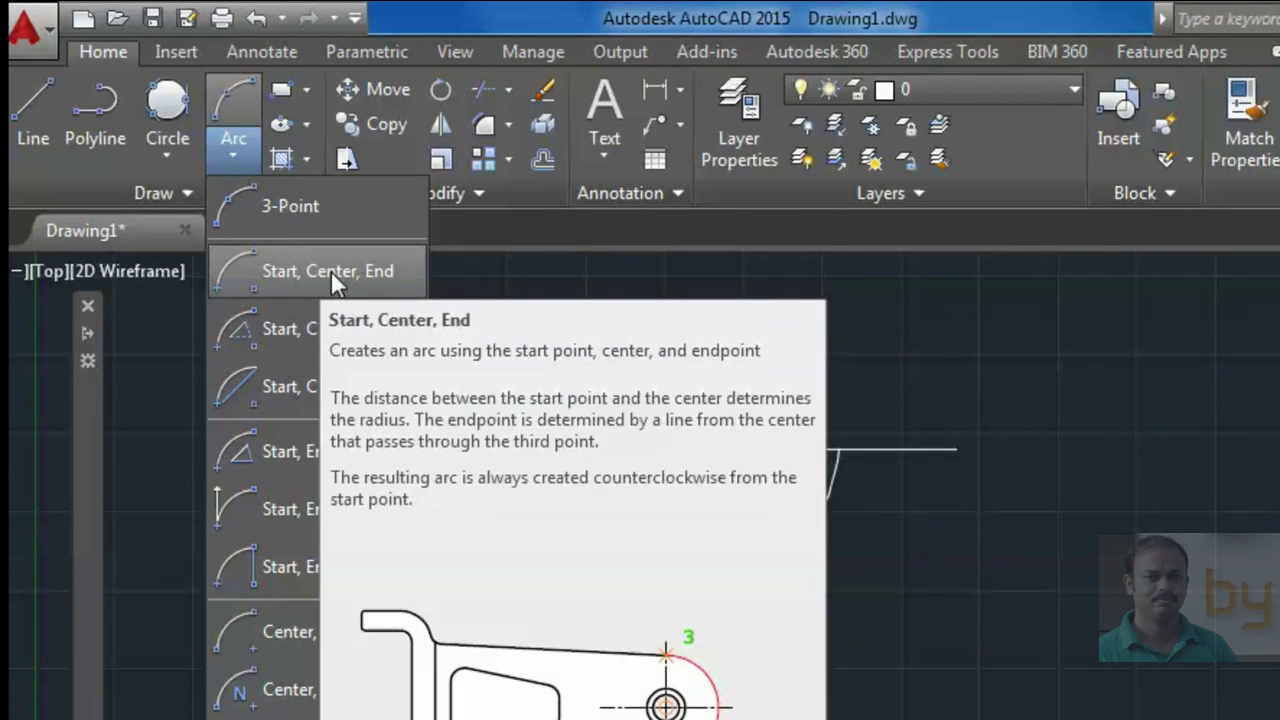
click(331, 273)
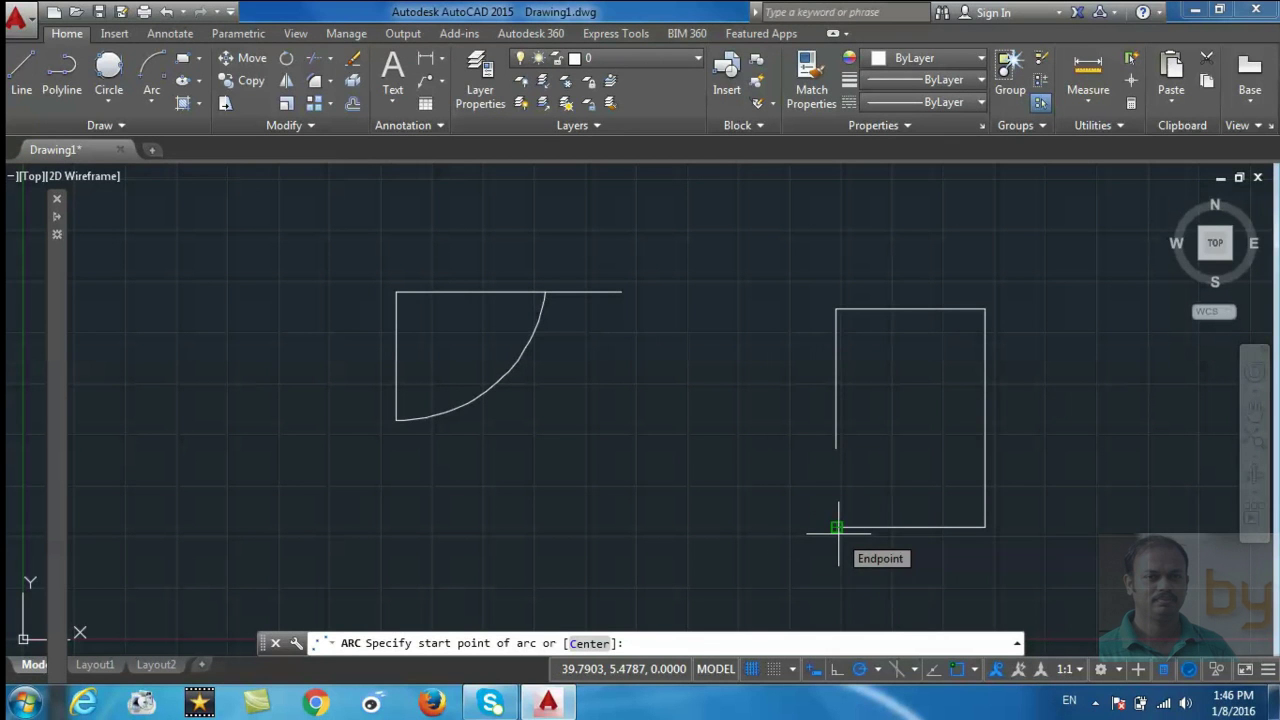
click(837, 527)
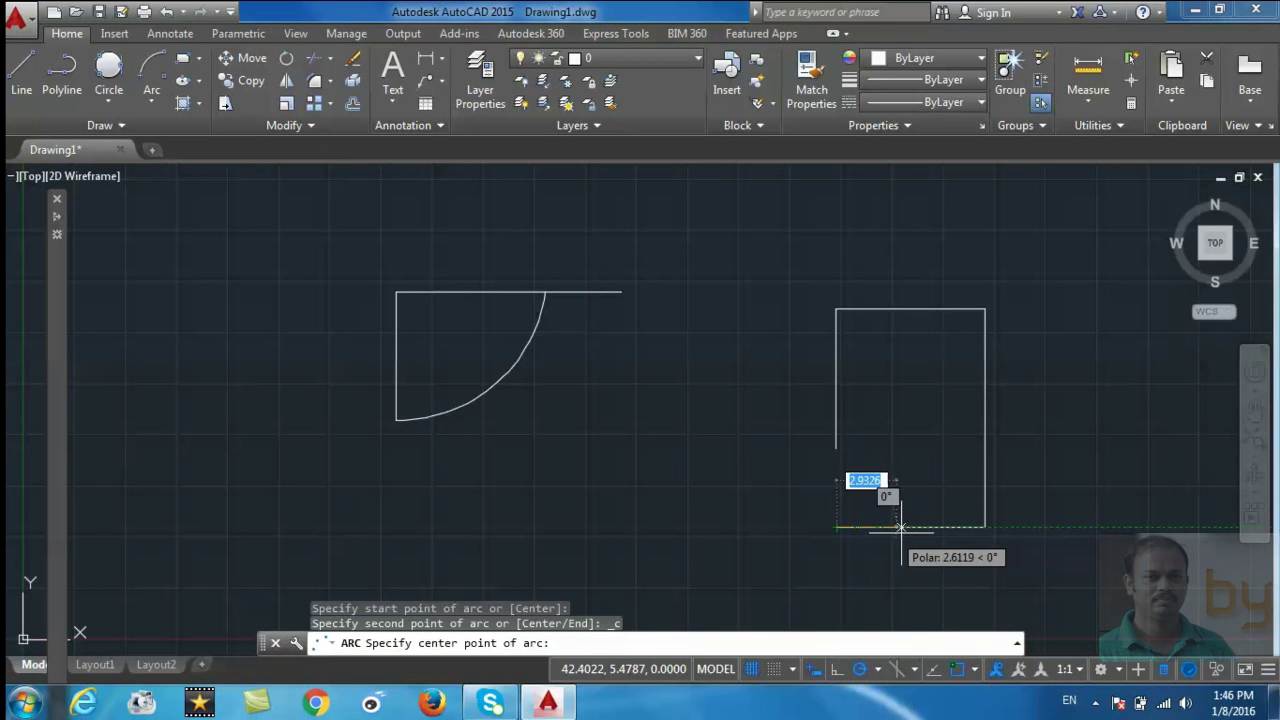
click(985, 527)
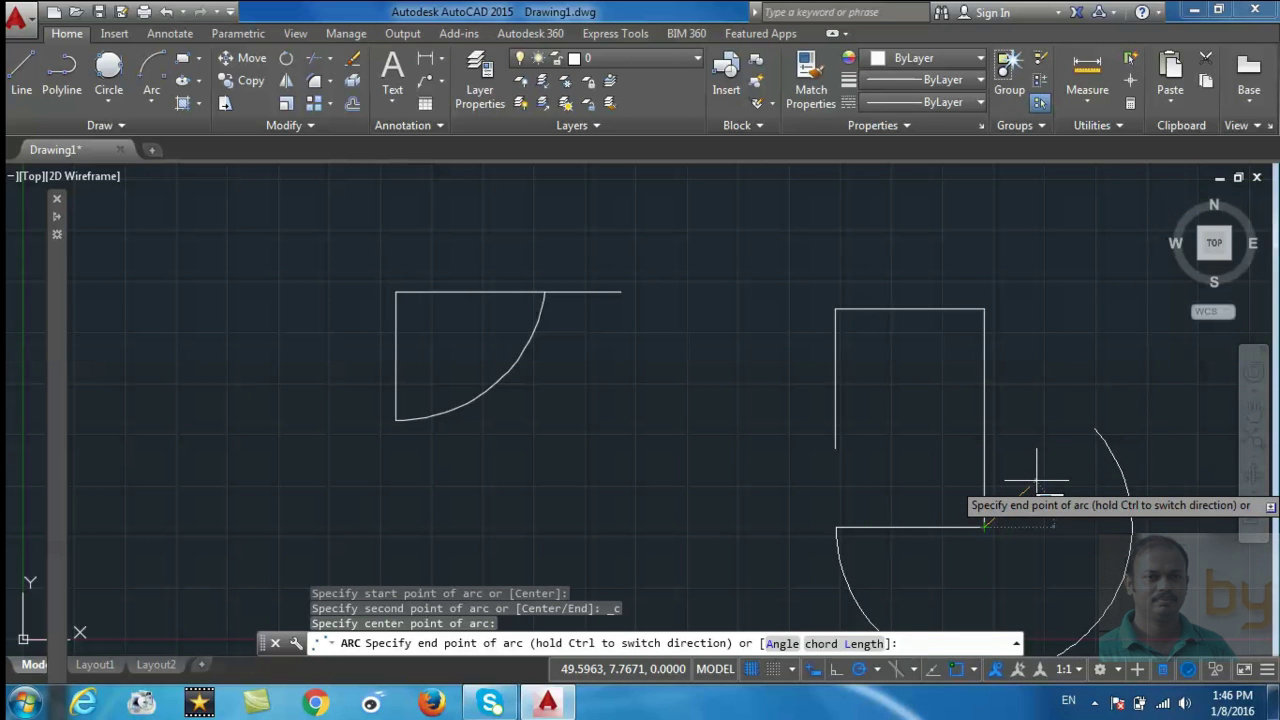
key(ctrl)
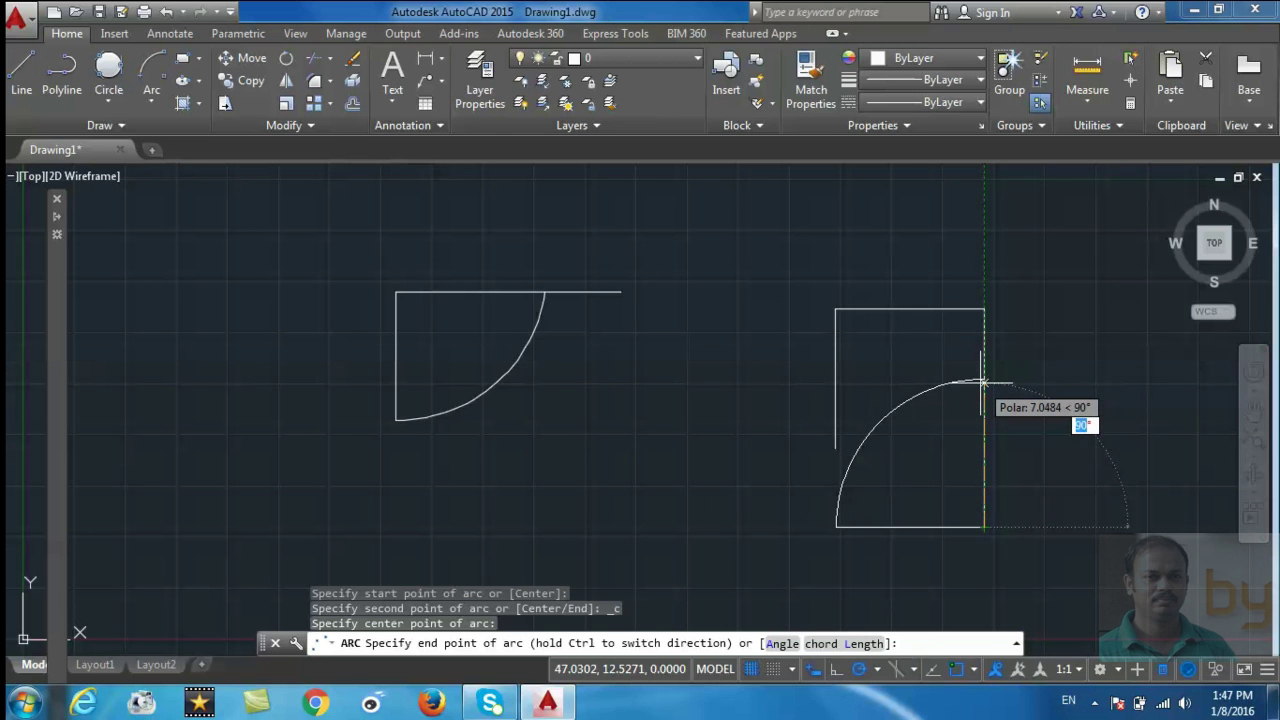
click(983, 382)
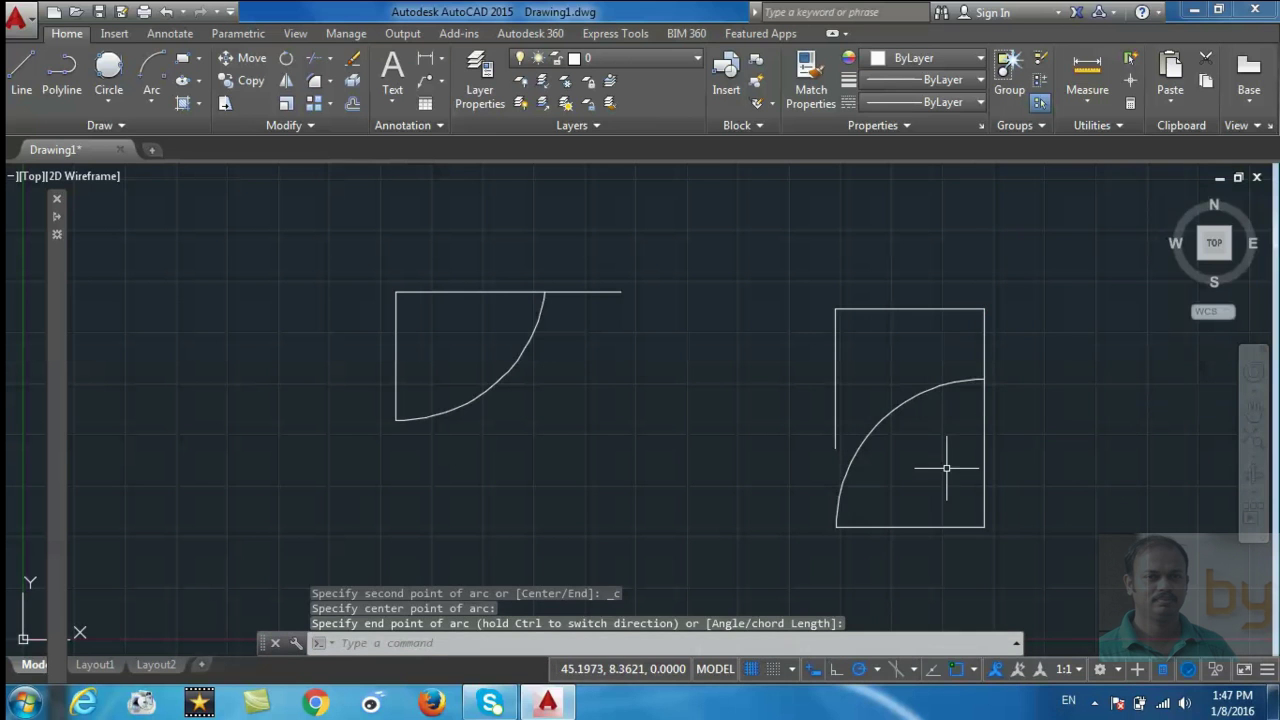
key(ctrl+z)
key(ctrl+z)
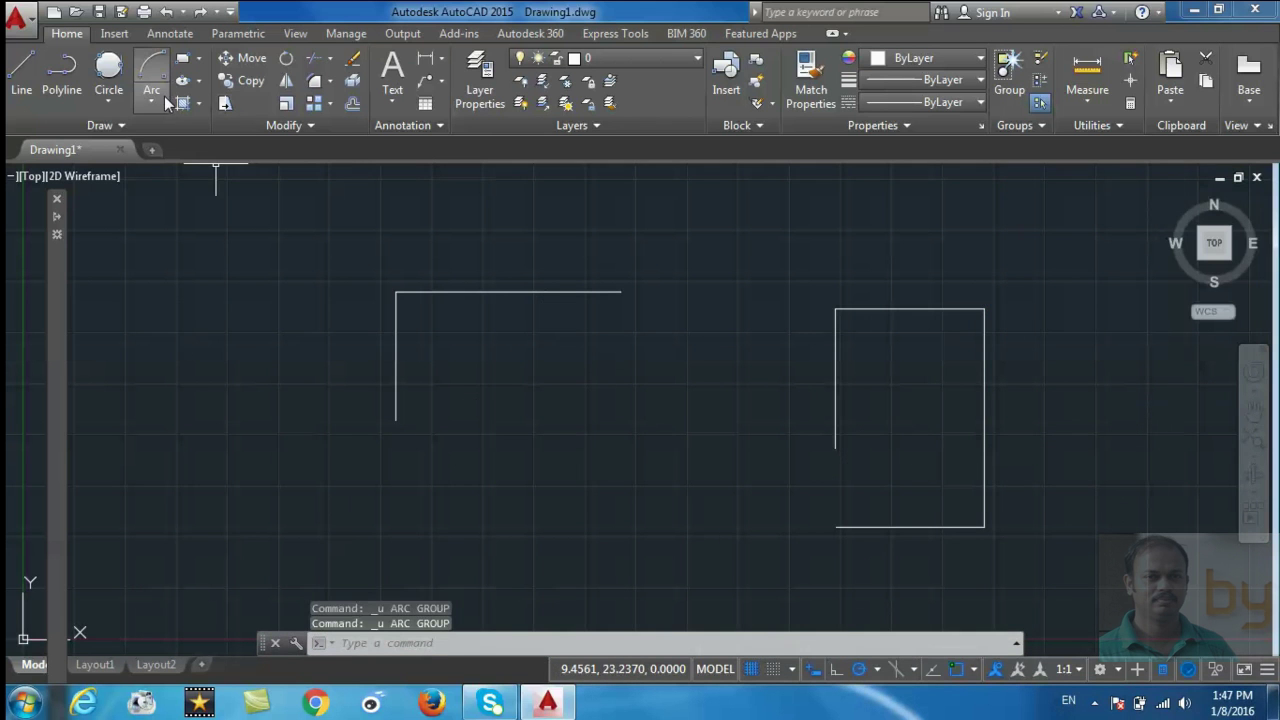
click(155, 104)
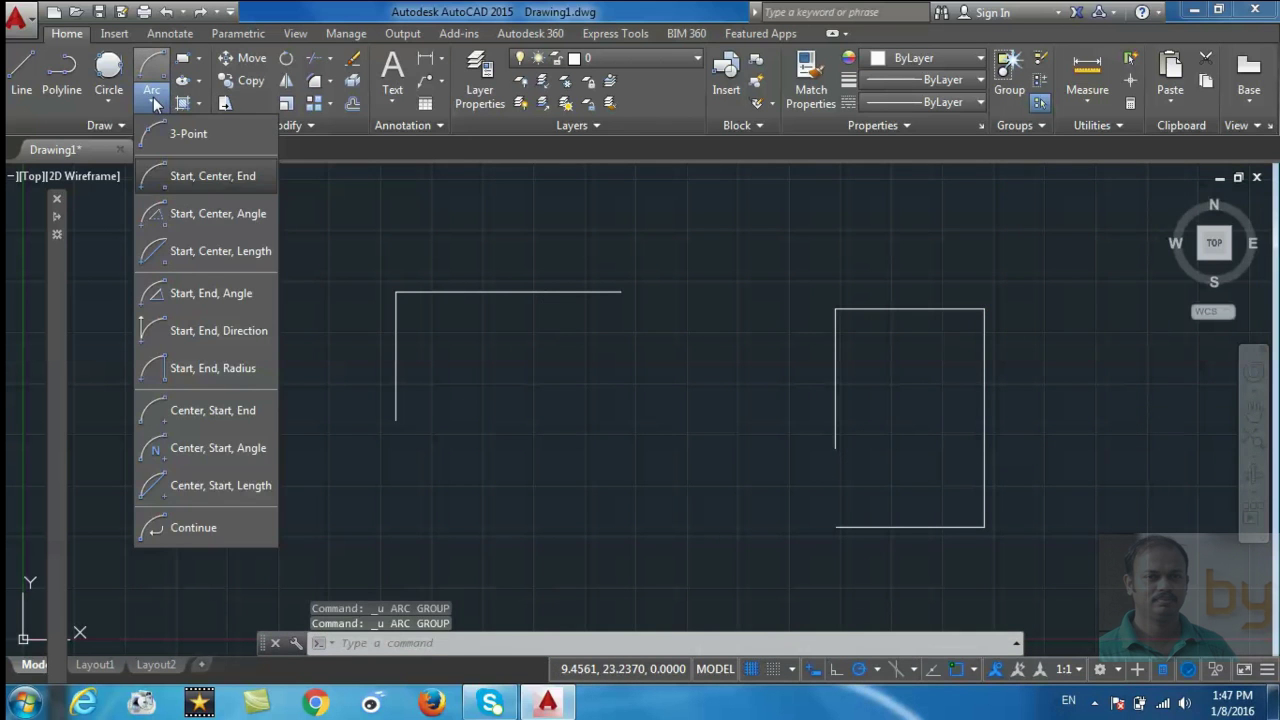
click(205, 222)
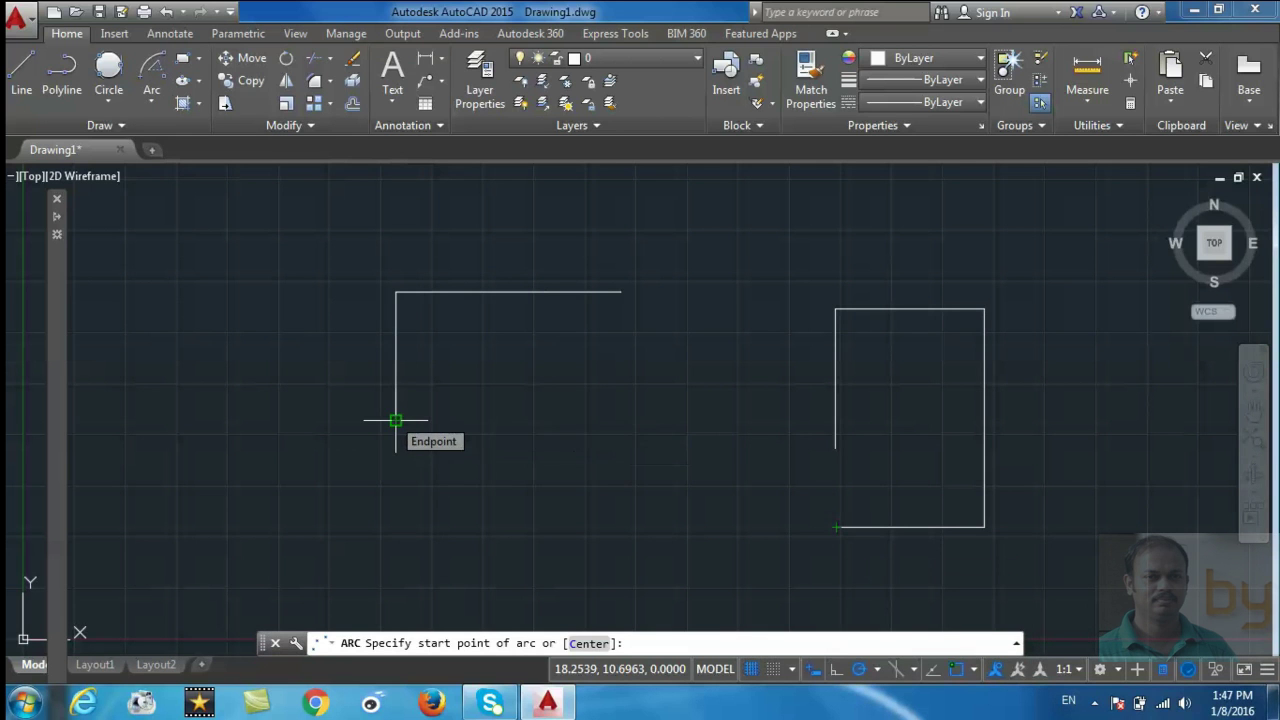
click(396, 421)
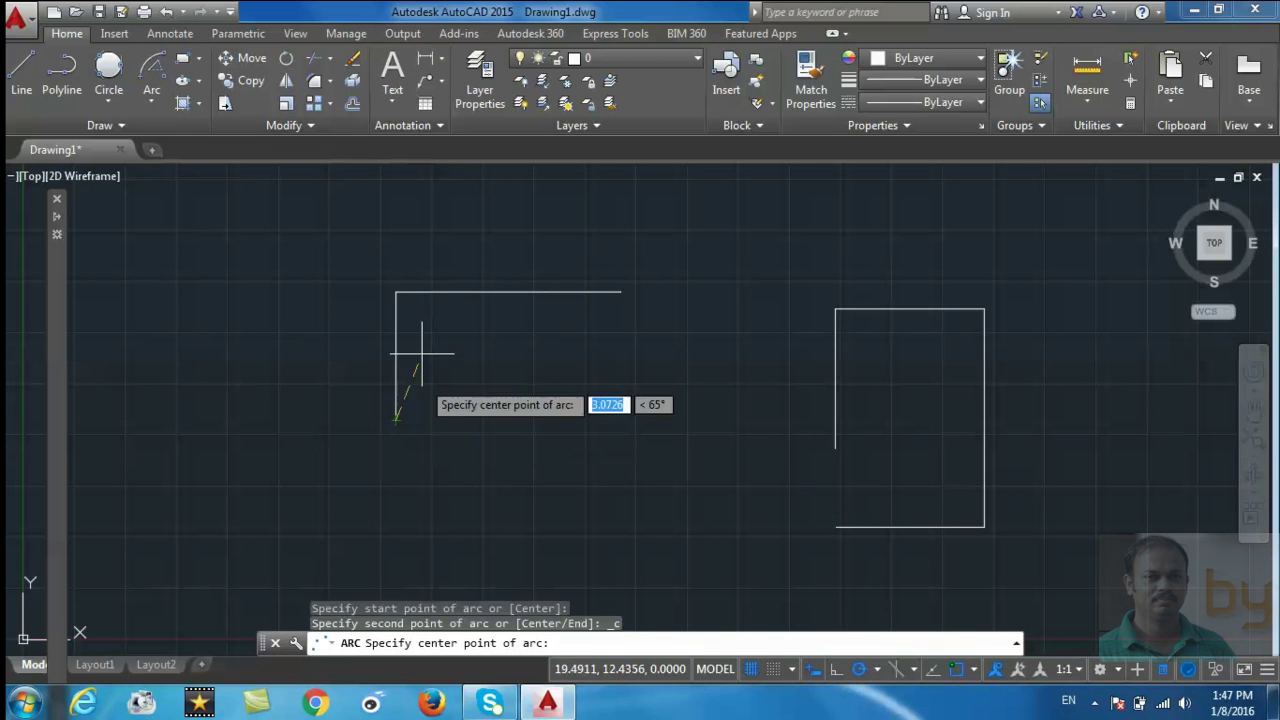
click(396, 293)
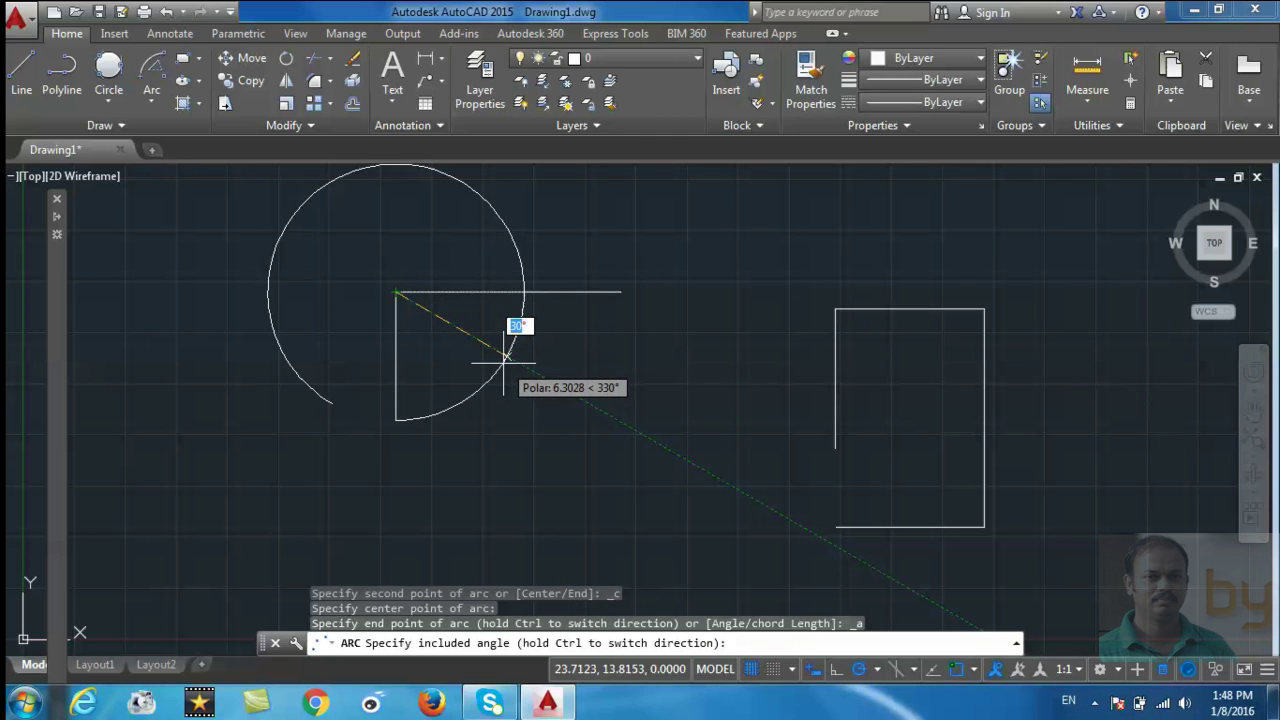
text(3)
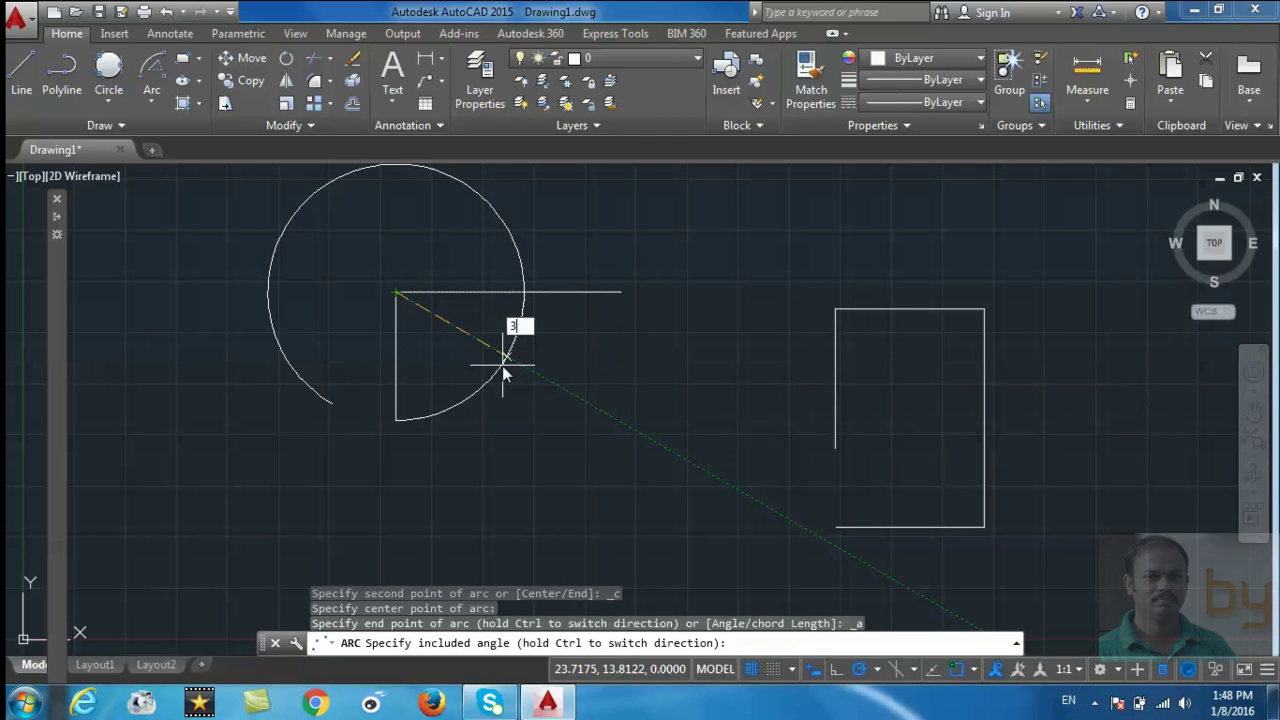
text(0)
key(Return)
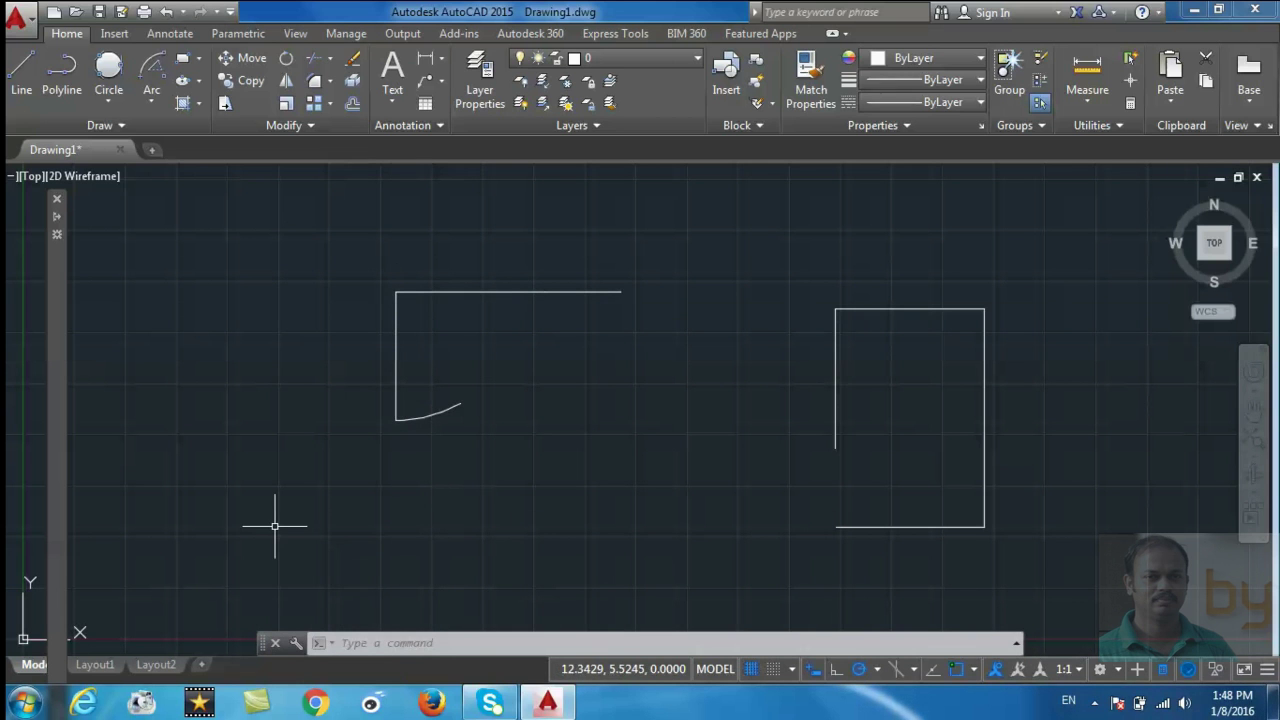
key(ctrl+z)
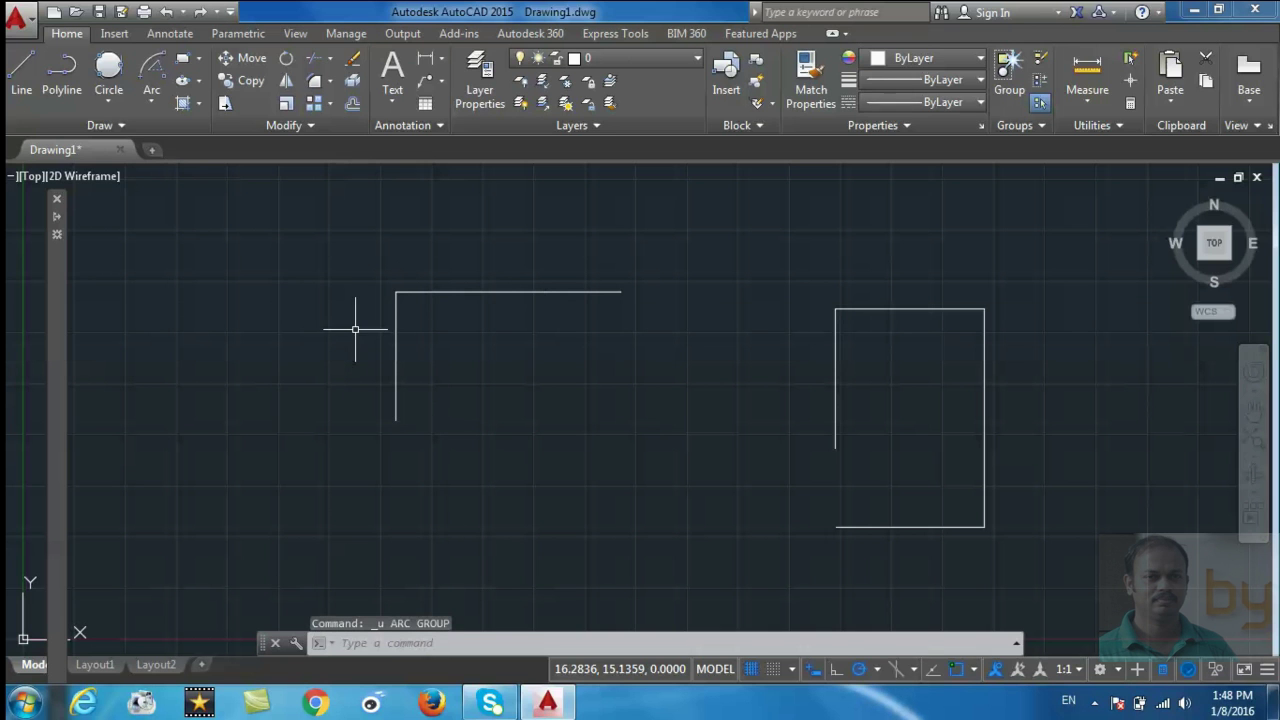
Draw a start-center-length arc from the left line's bottom end, centered on the top corner, chord length 10.
click(152, 104)
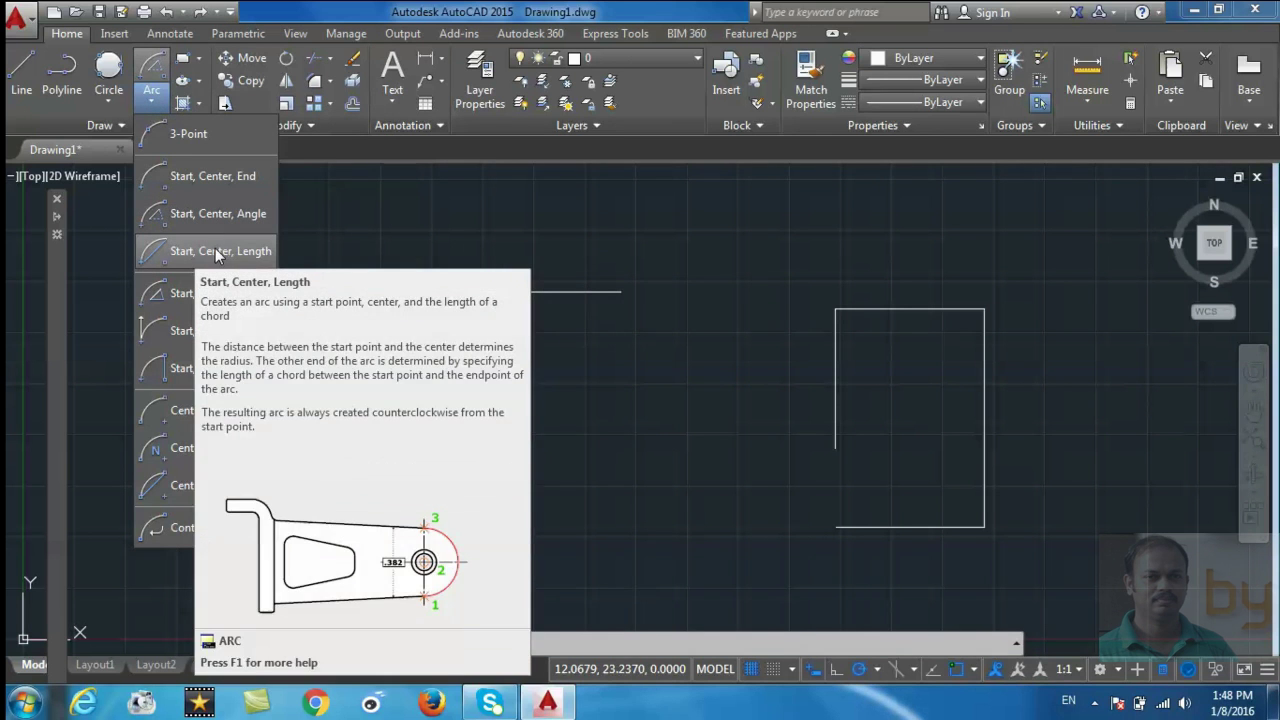
click(215, 251)
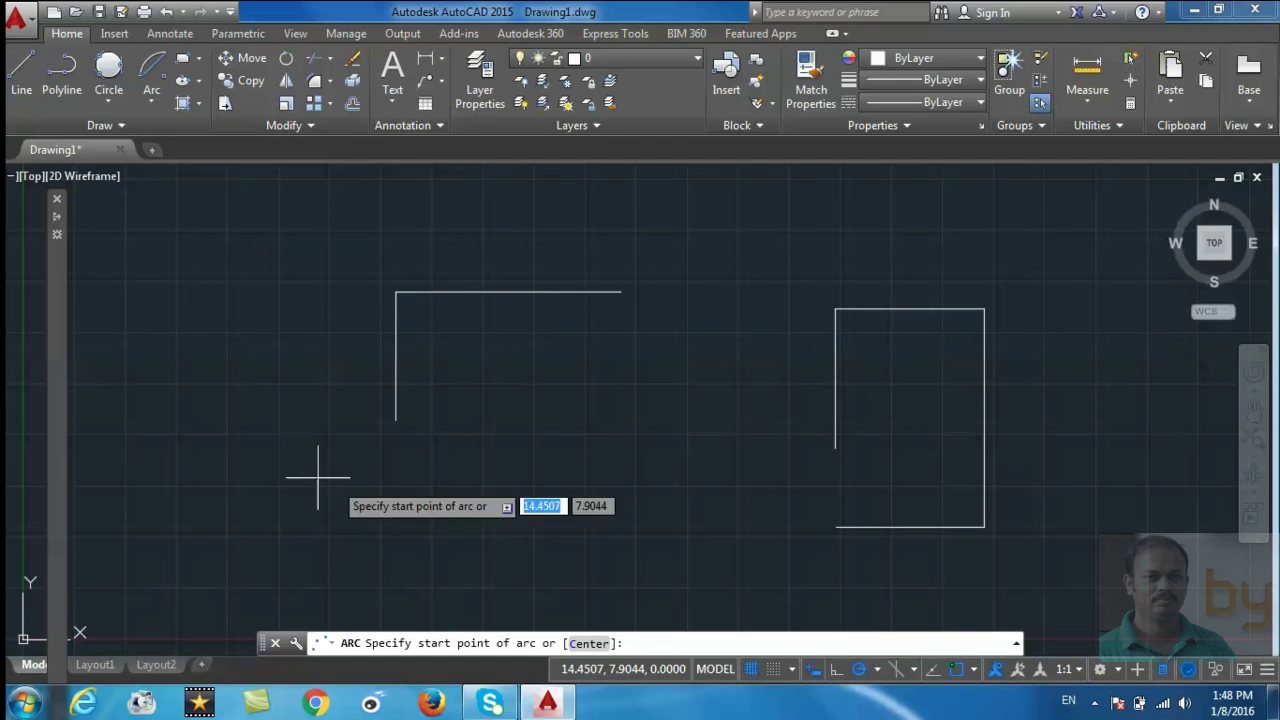
click(396, 420)
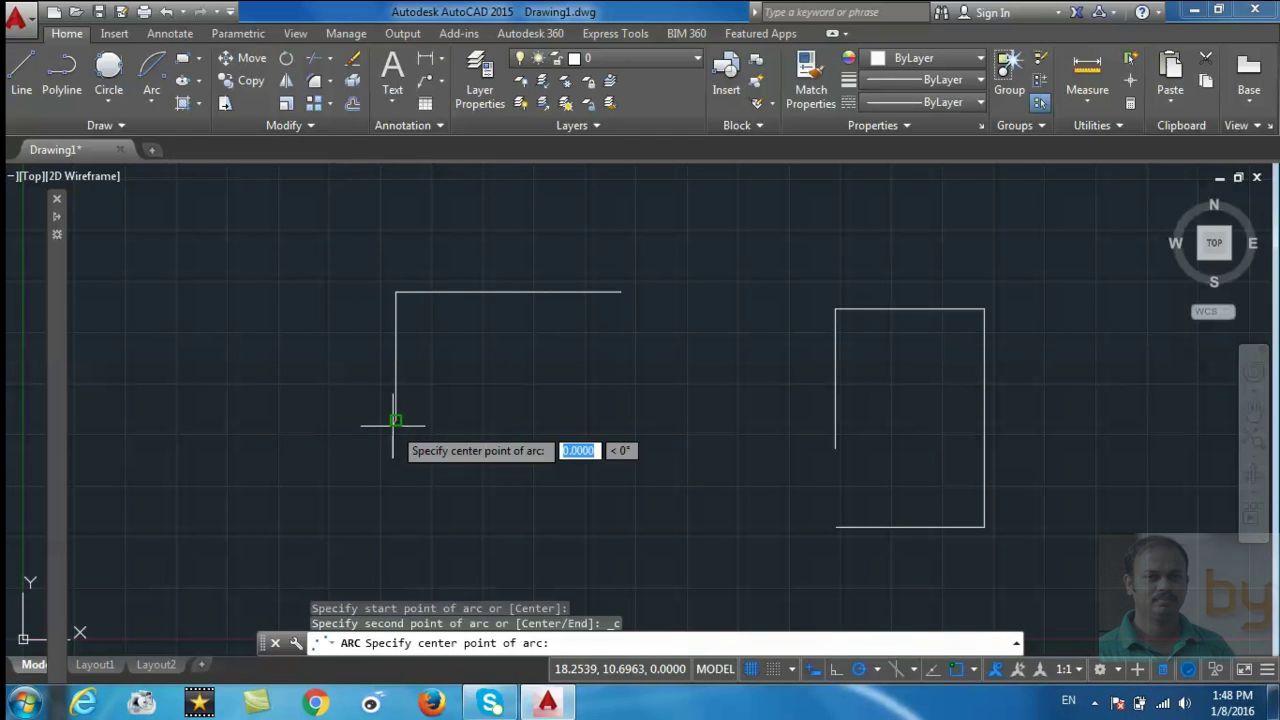
click(396, 292)
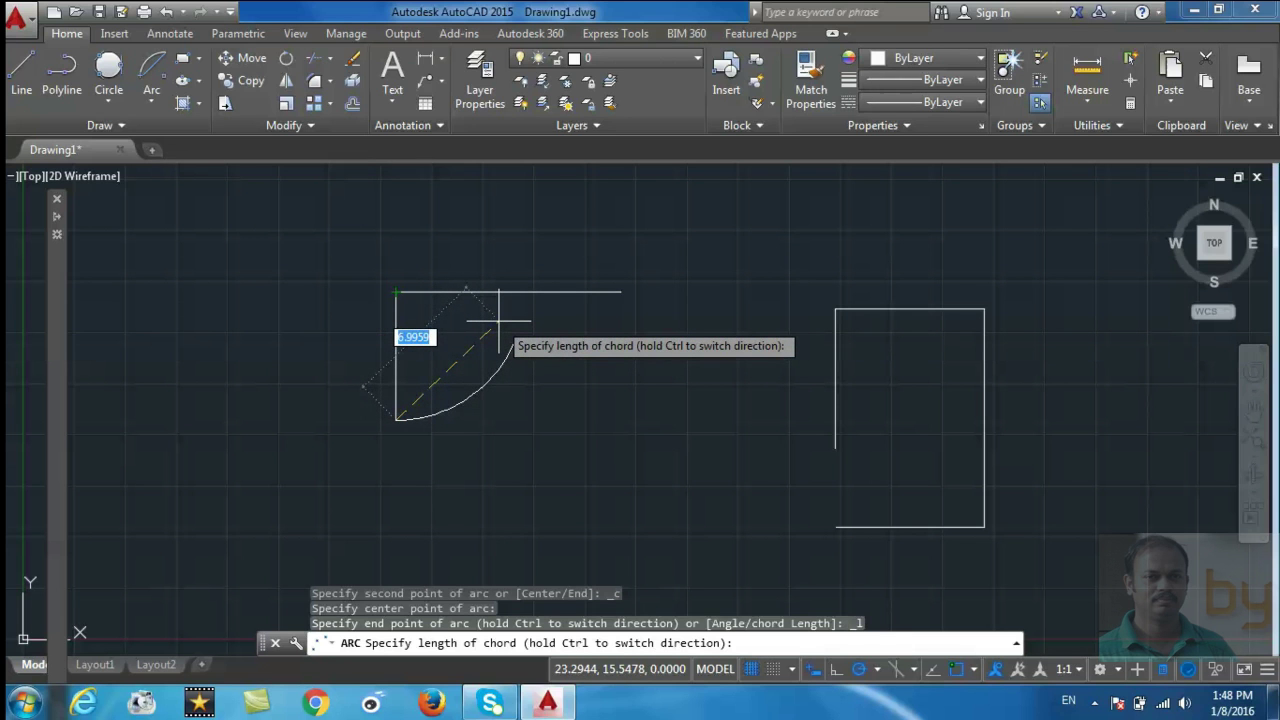
key(Return)
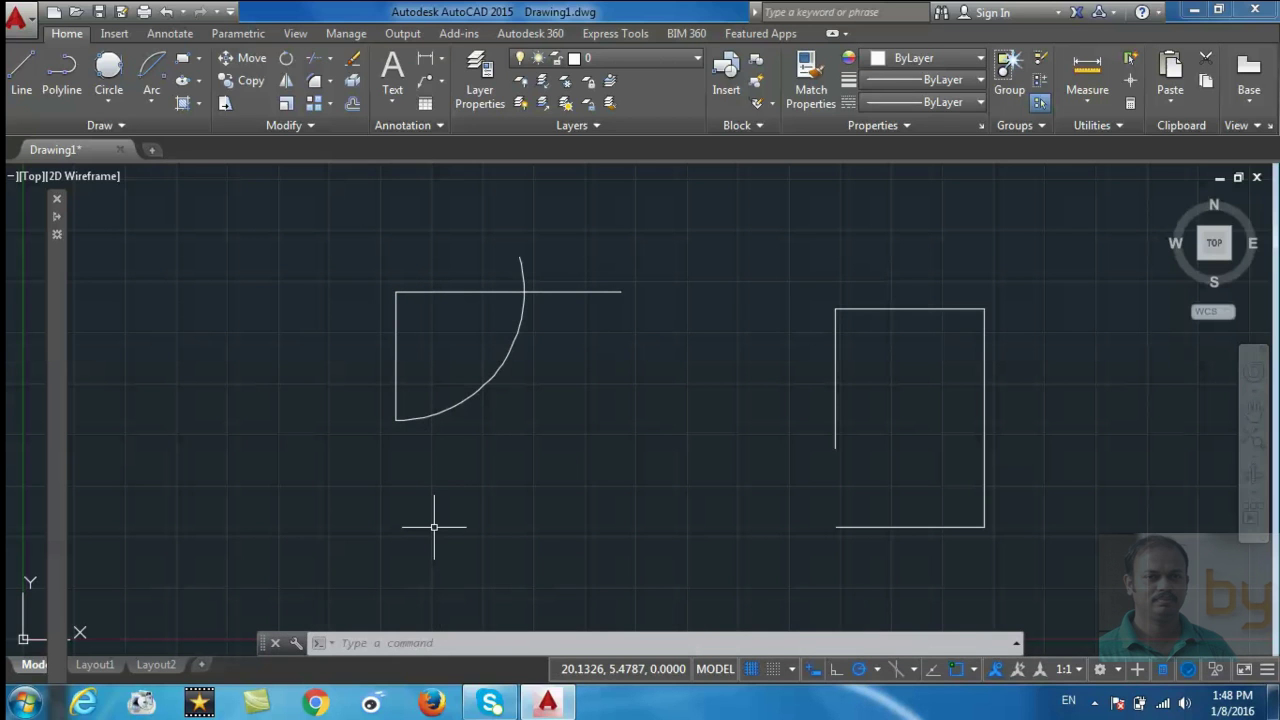
click(151, 93)
Draw a 45° start-end-angle arc between the left corner's line ends, then undo it.
click(214, 293)
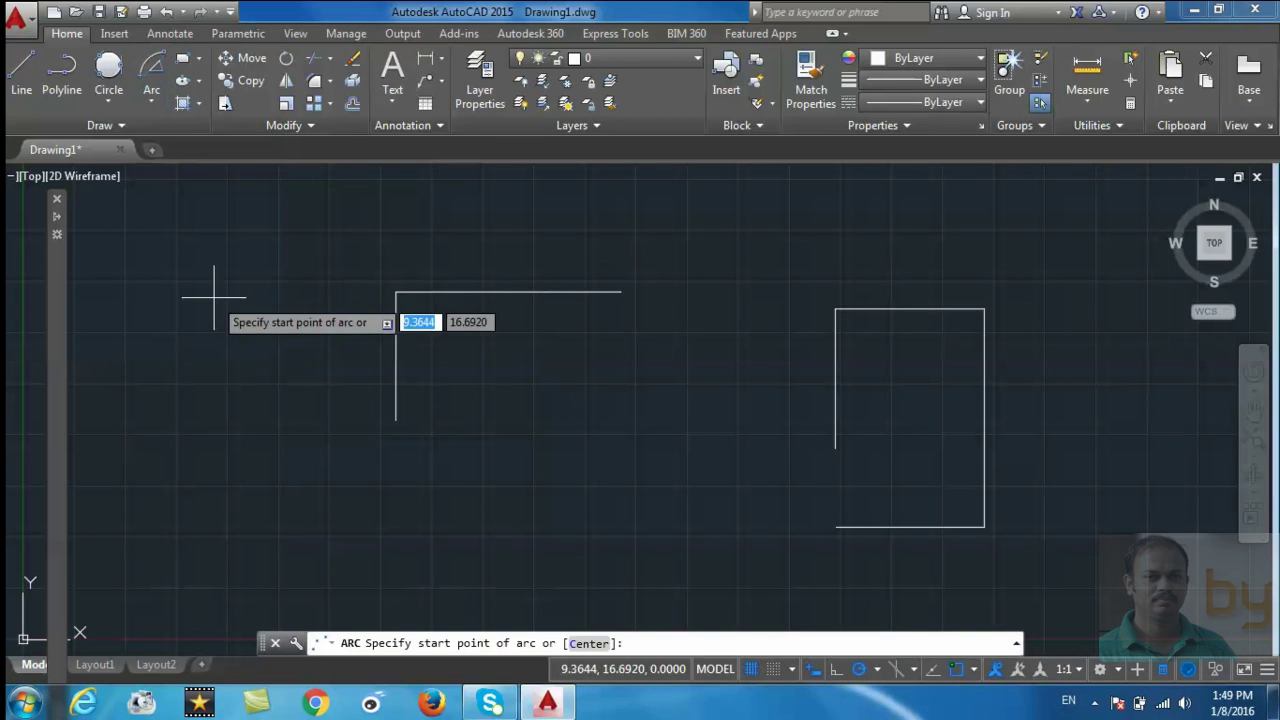
click(397, 411)
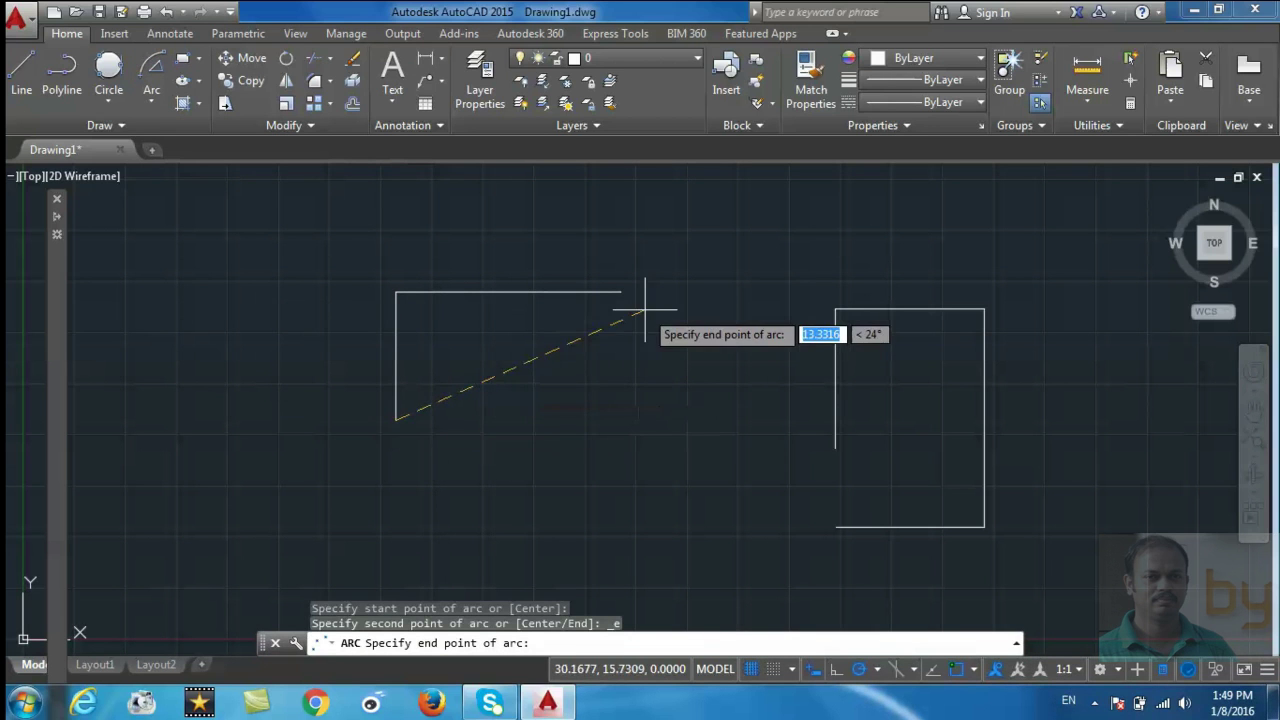
click(620, 292)
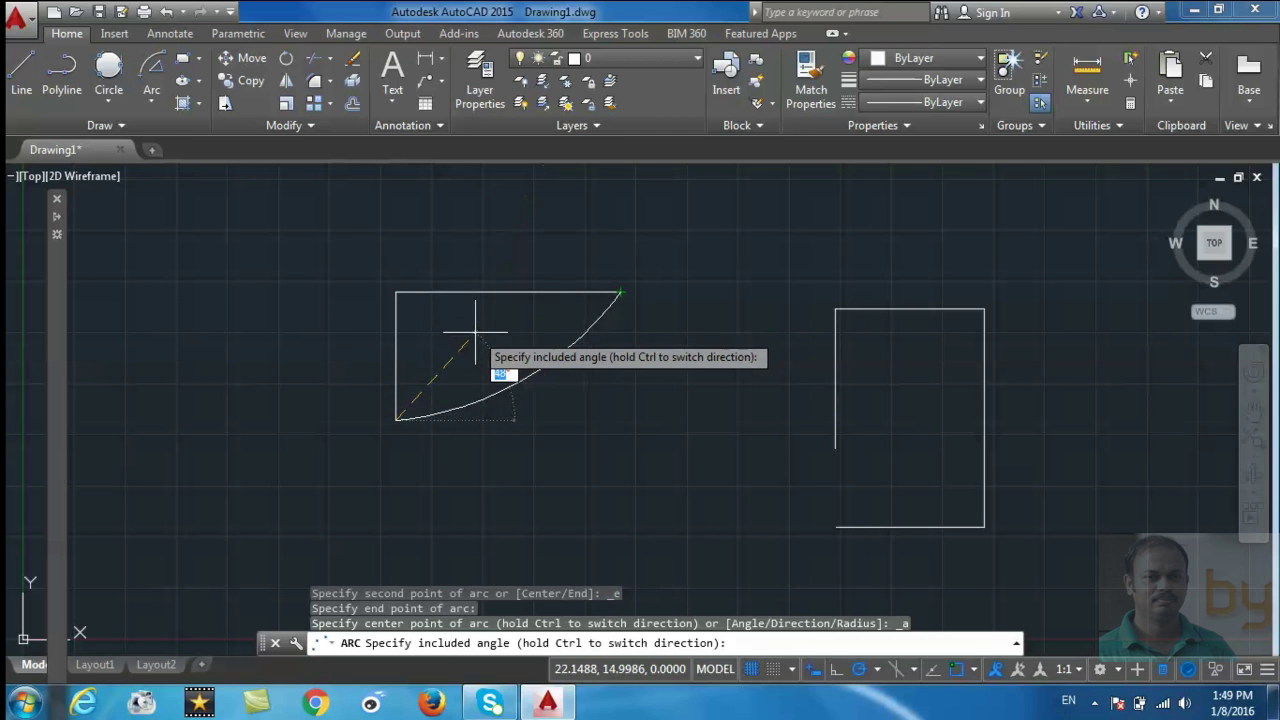
key(Return)
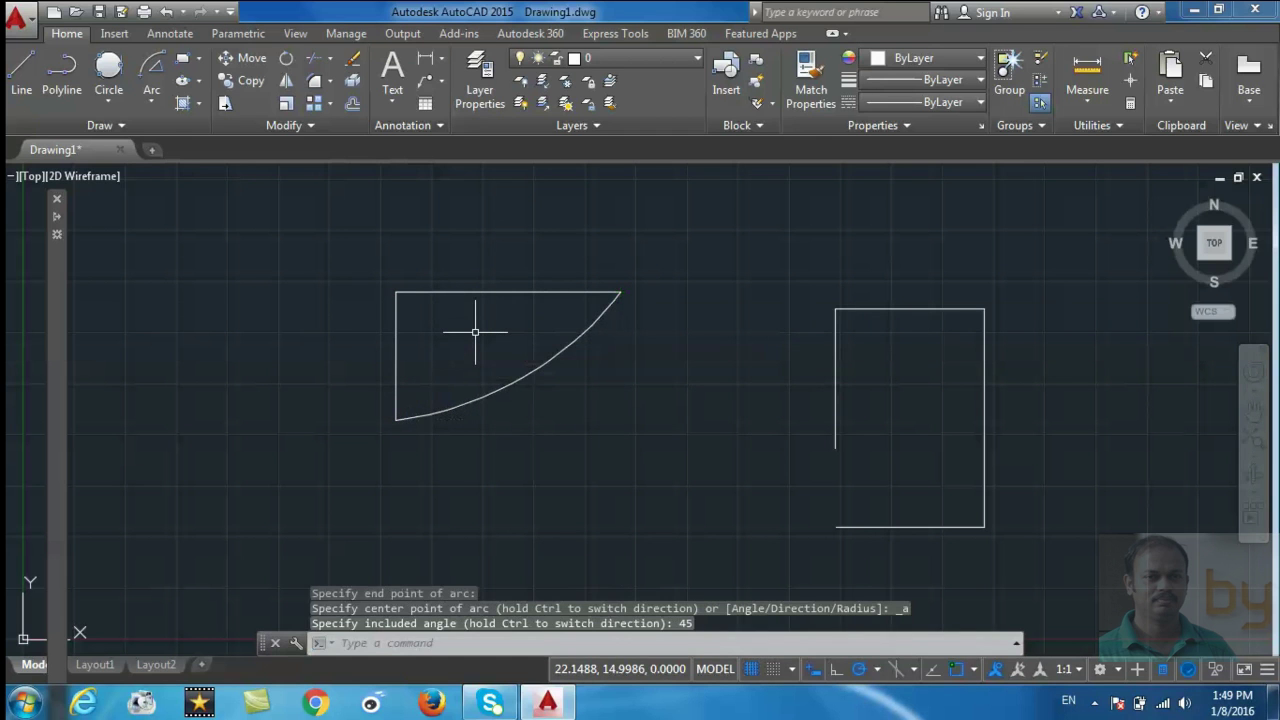
key(ctrl+z)
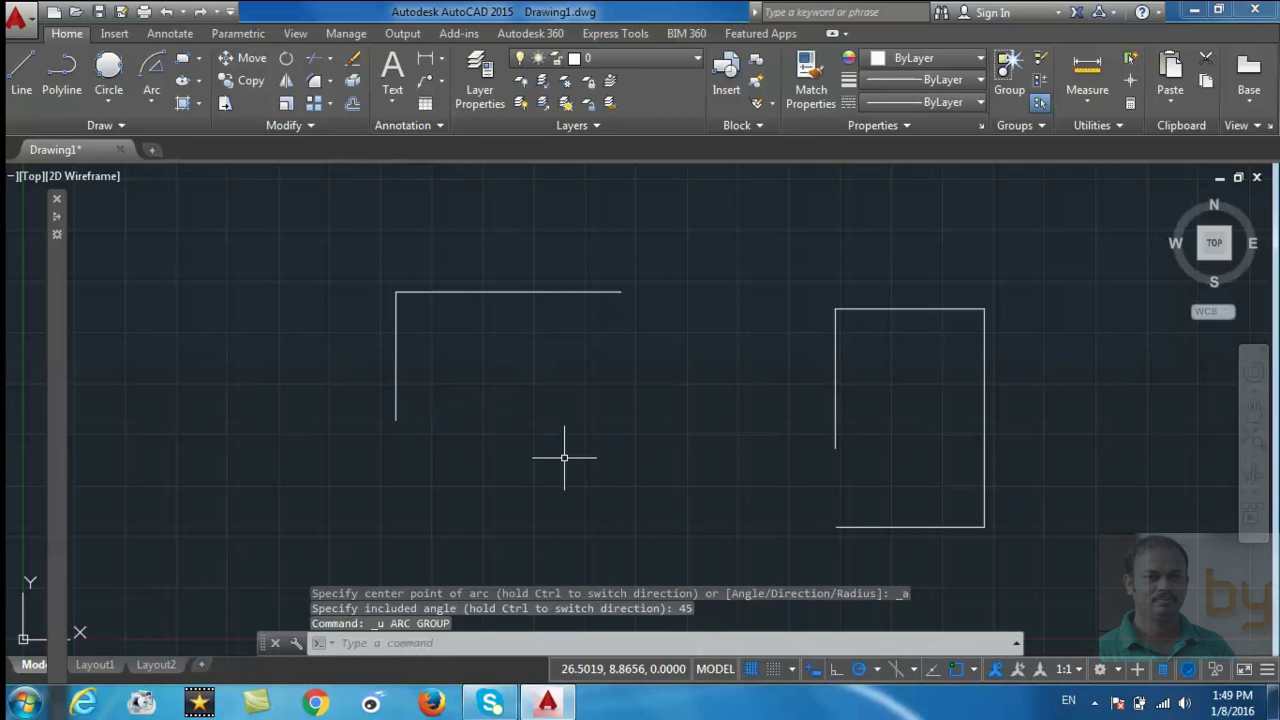
click(154, 101)
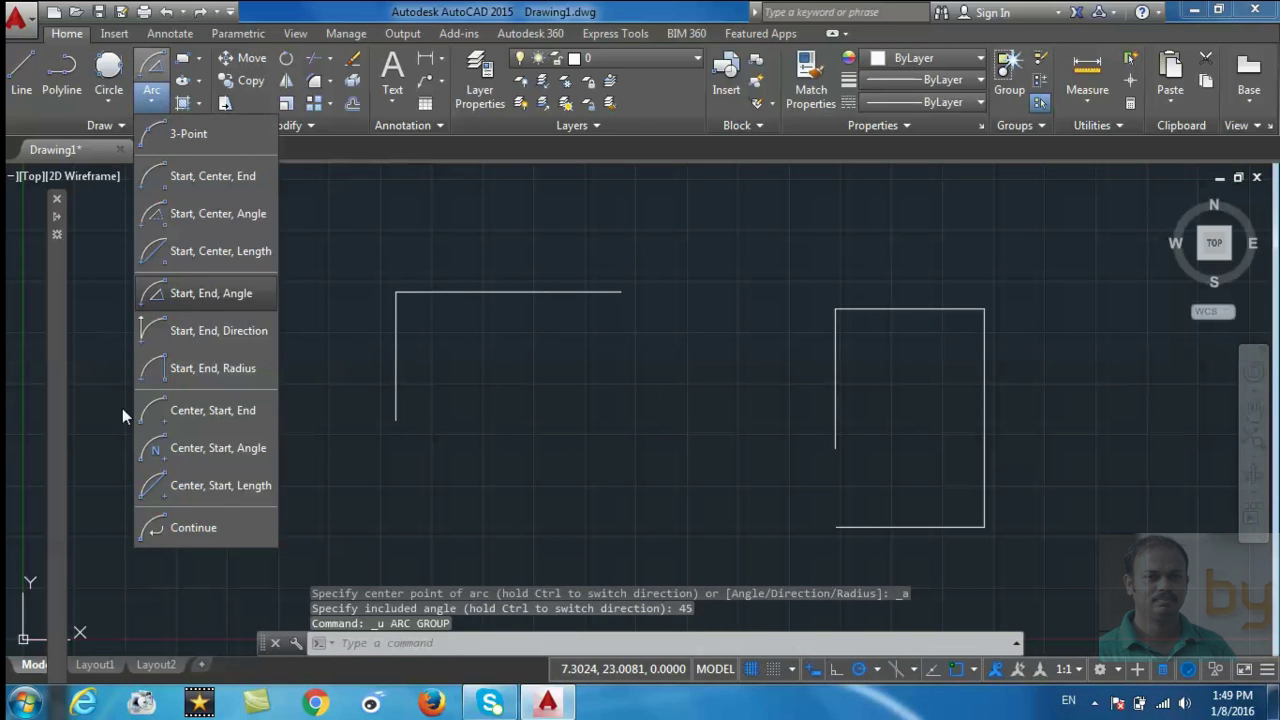
click(216, 334)
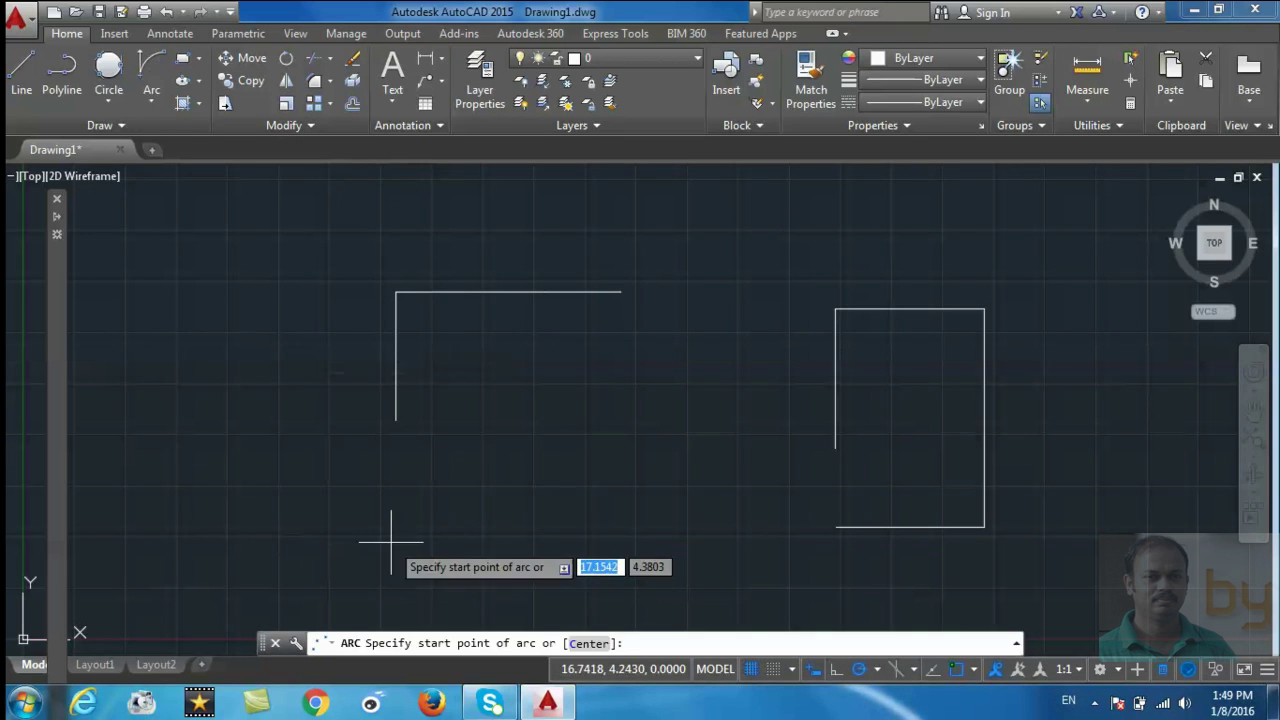
click(396, 420)
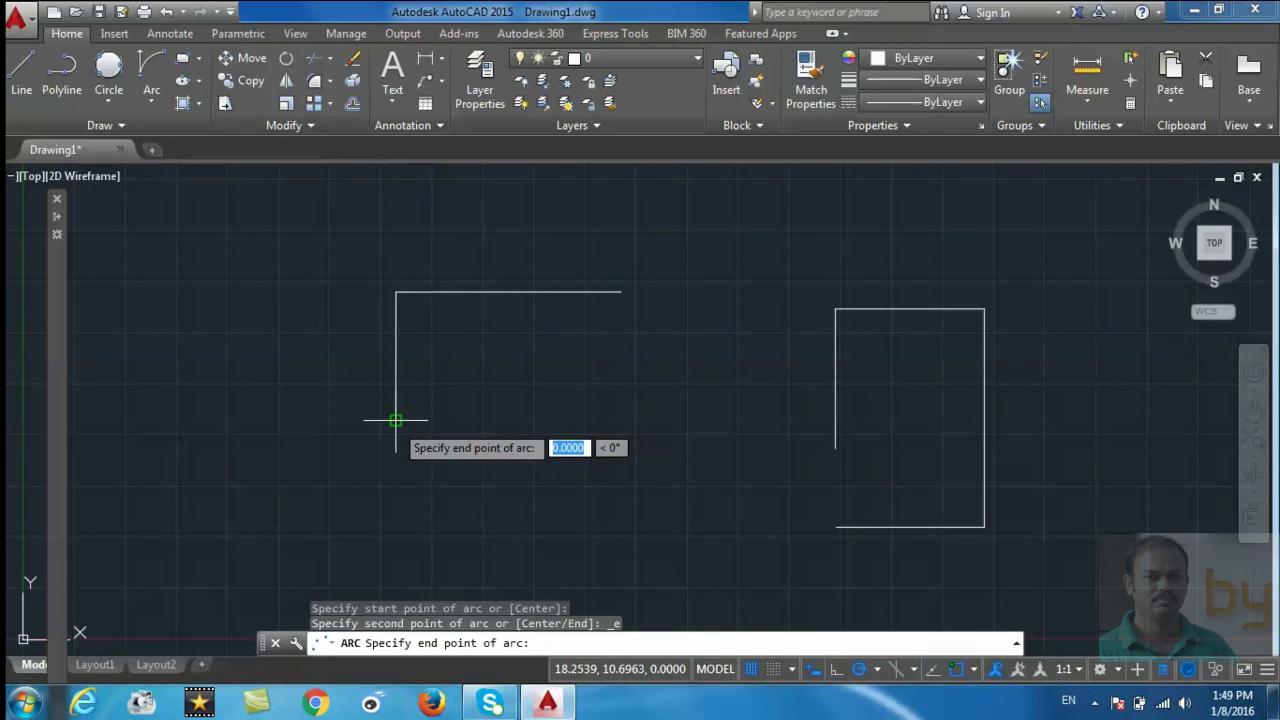
click(620, 292)
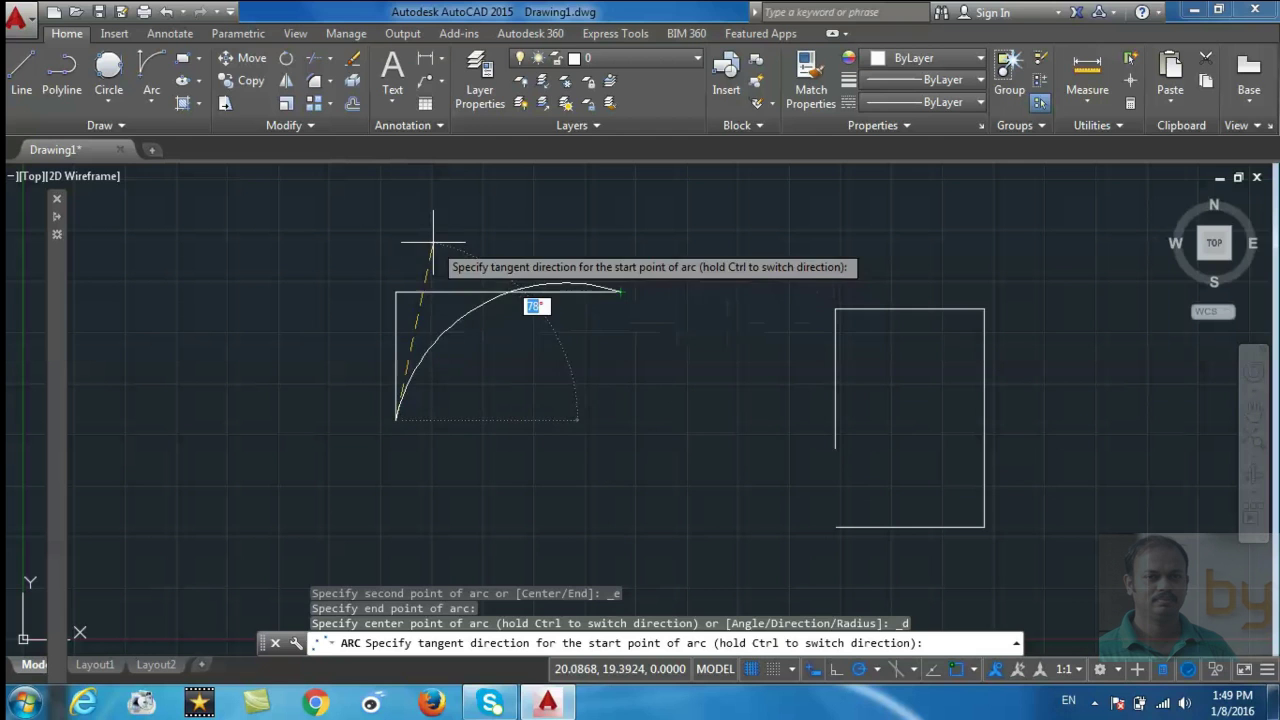
click(464, 313)
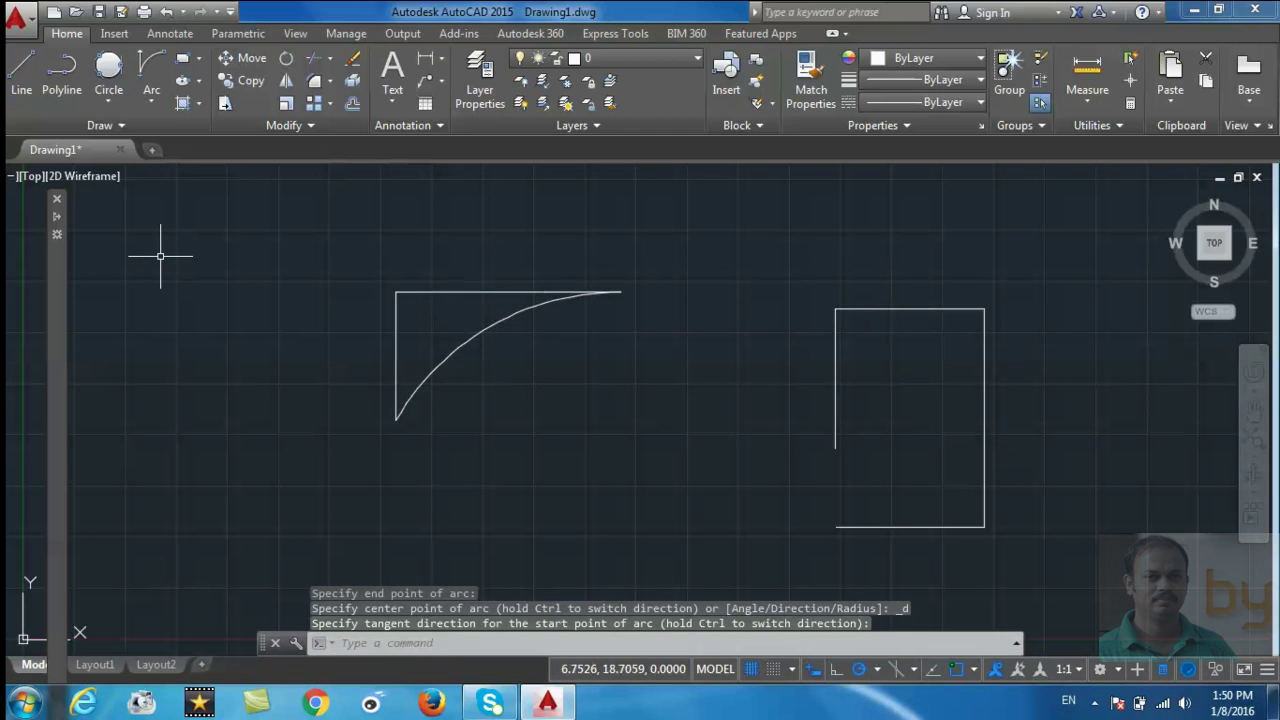
key(ctrl+z)
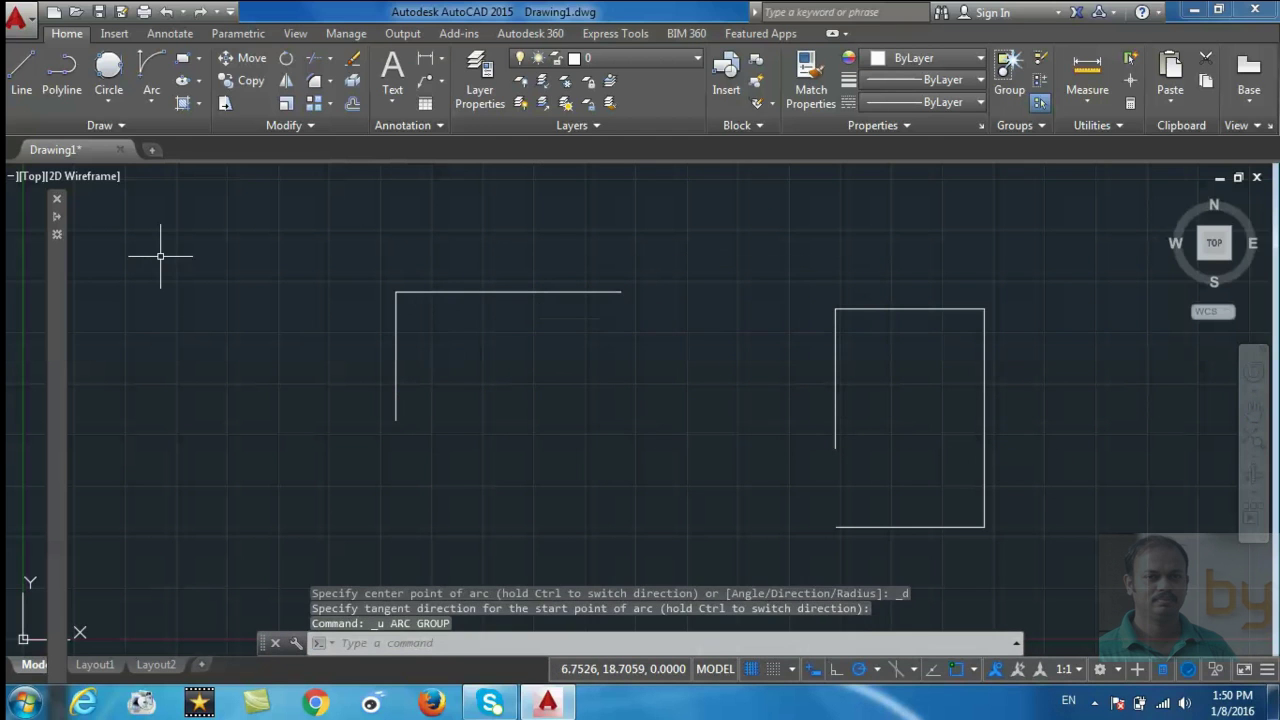
Draw a radius-7 start-end-radius arc from the vertical line's lower end to the top line's right end.
click(150, 100)
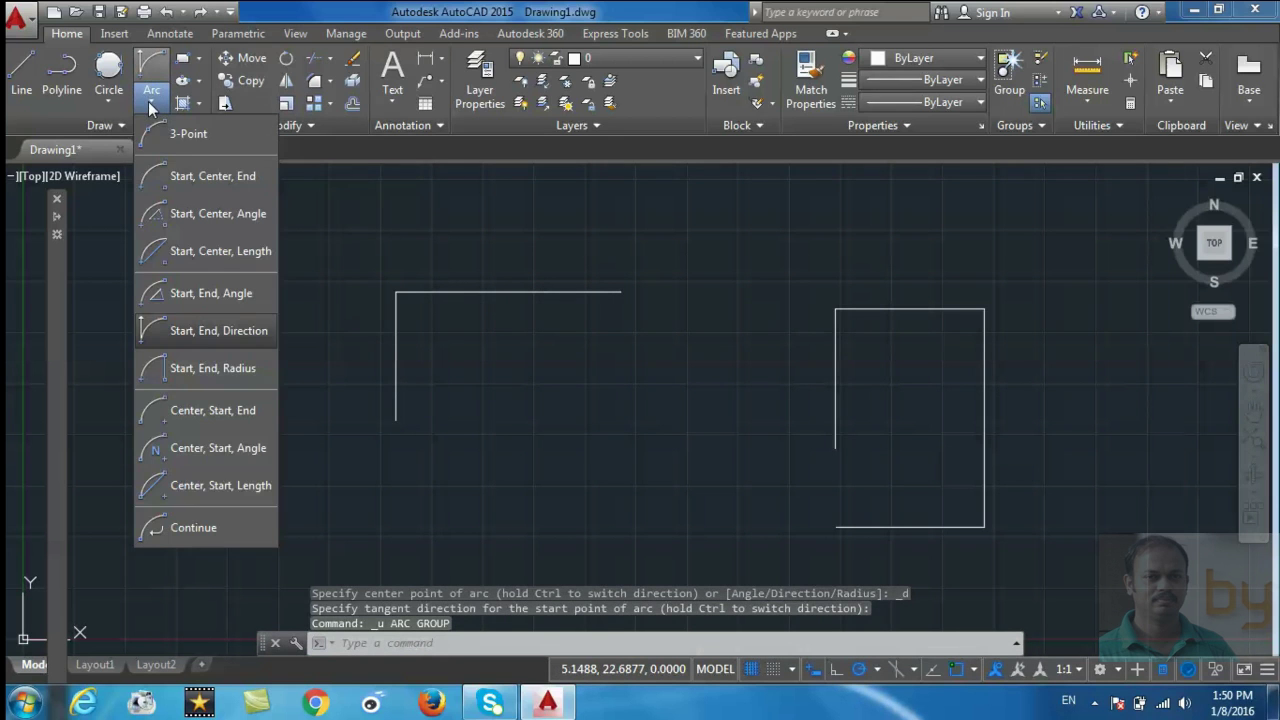
click(204, 370)
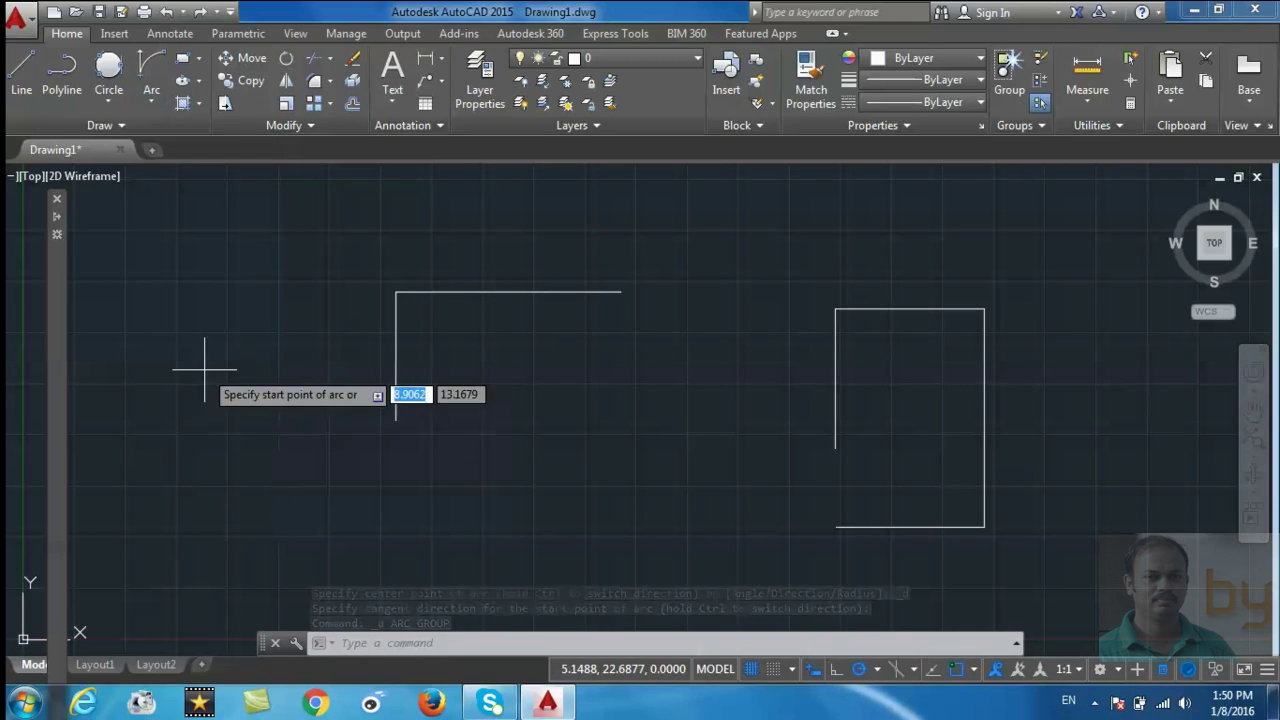
click(395, 420)
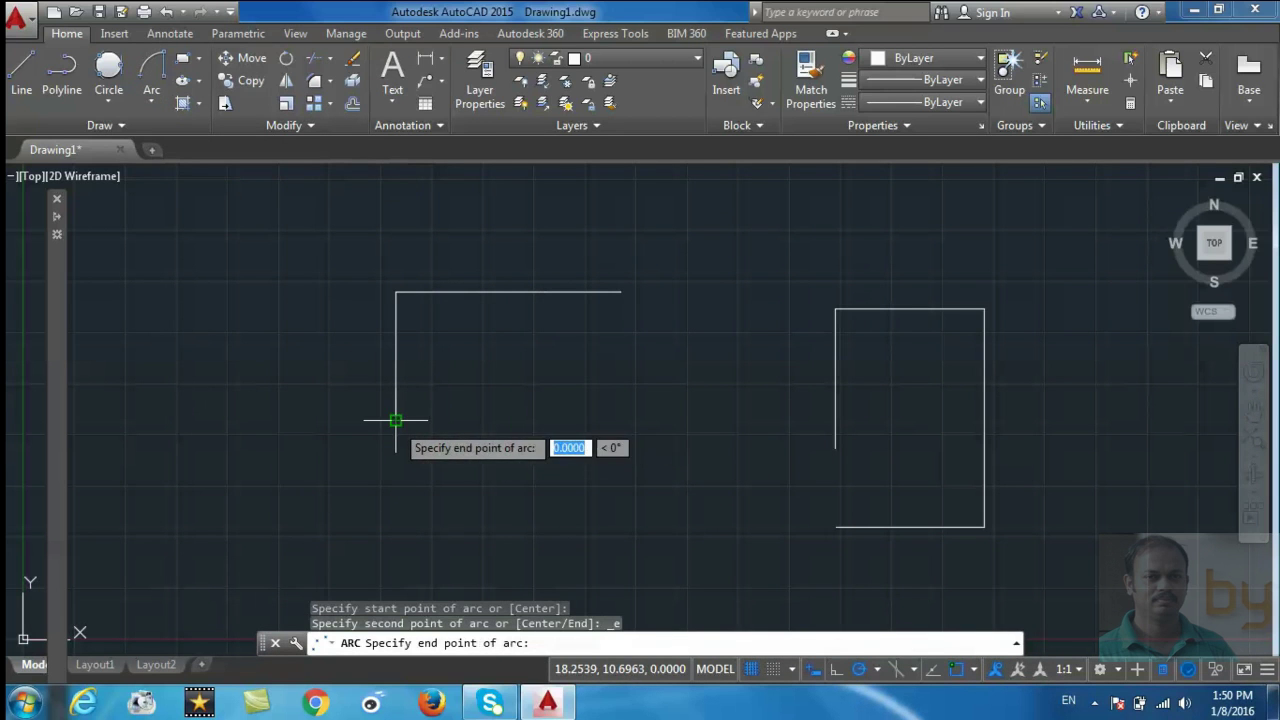
click(620, 290)
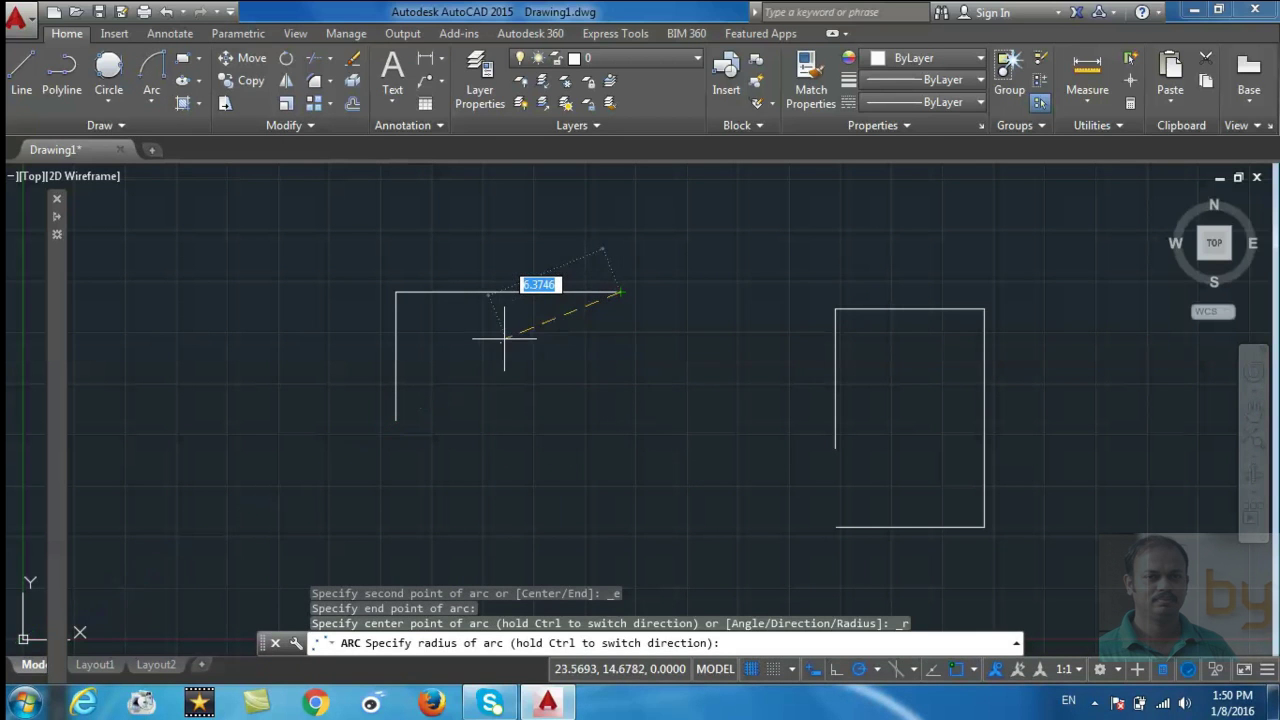
text(6)
key(Return)
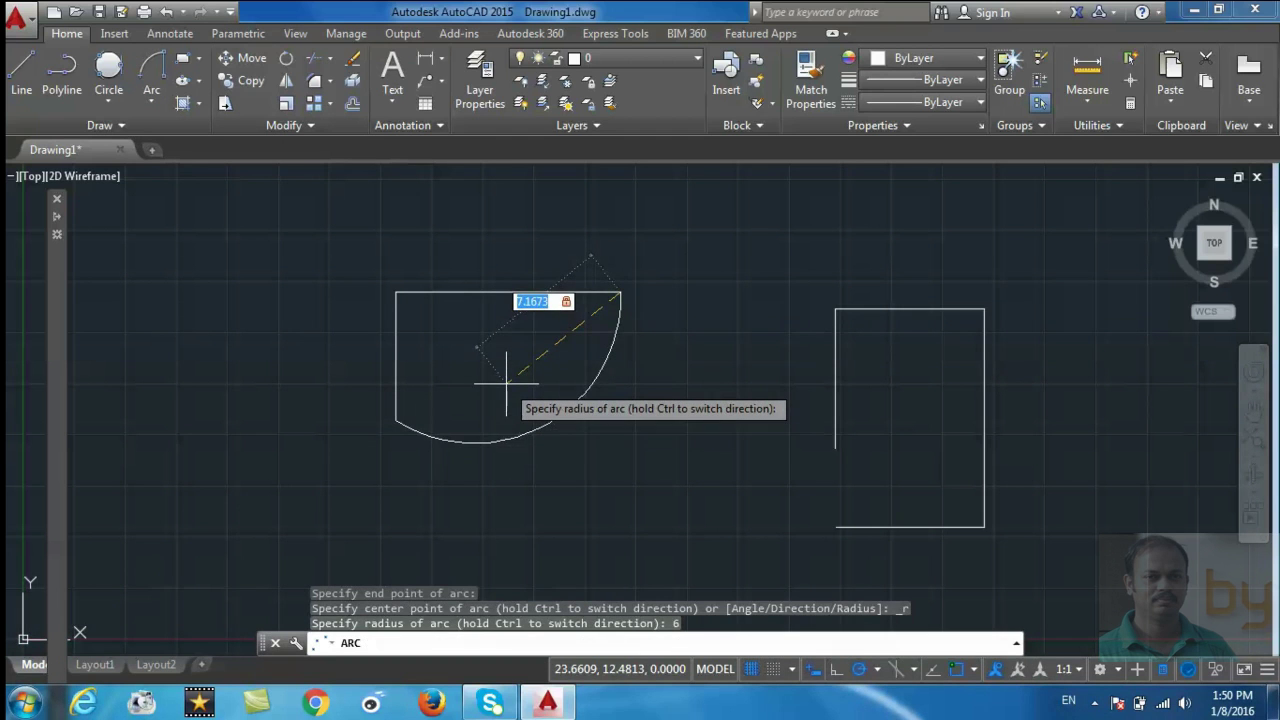
key(Return)
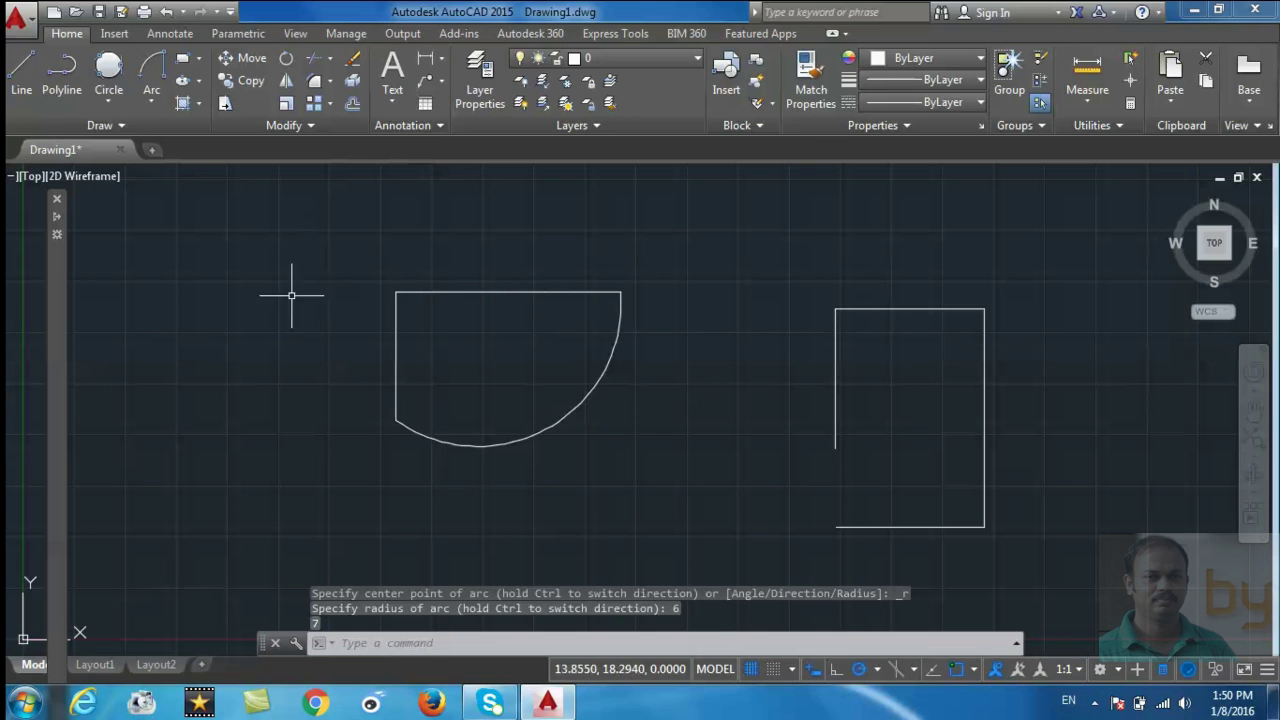
Show the Arc method list to read the Start, End, Direction description.
click(153, 101)
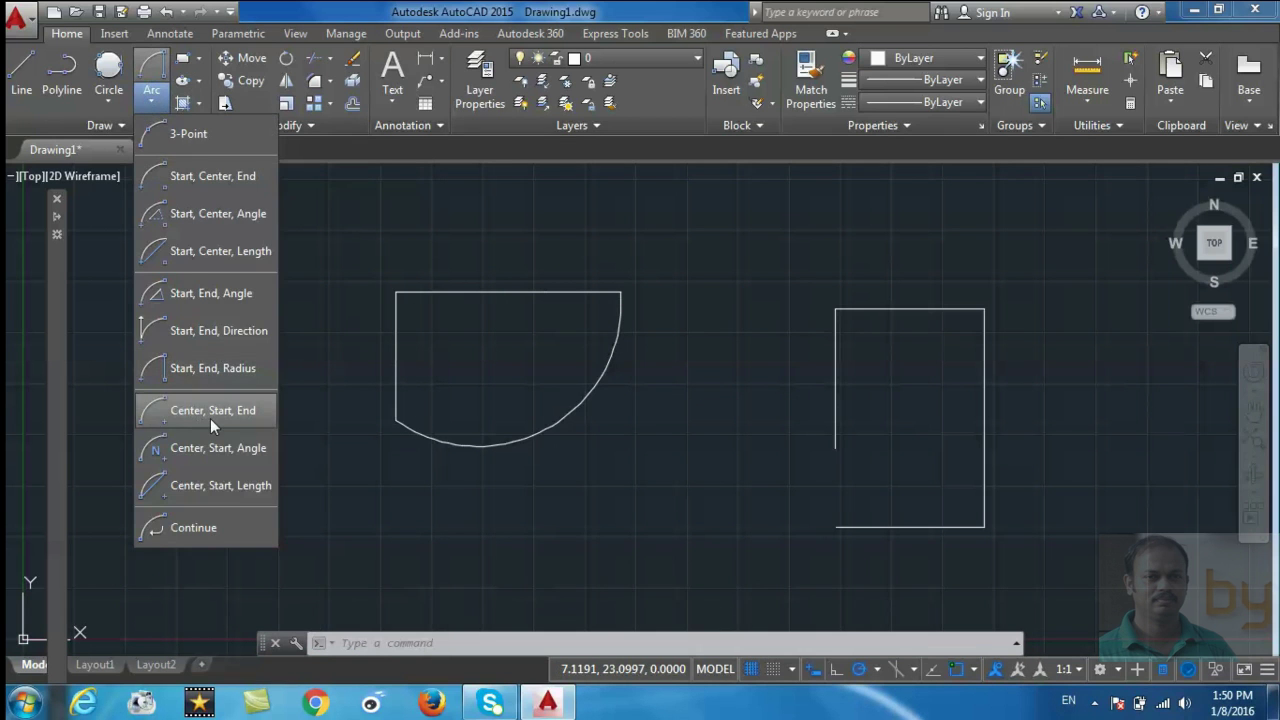